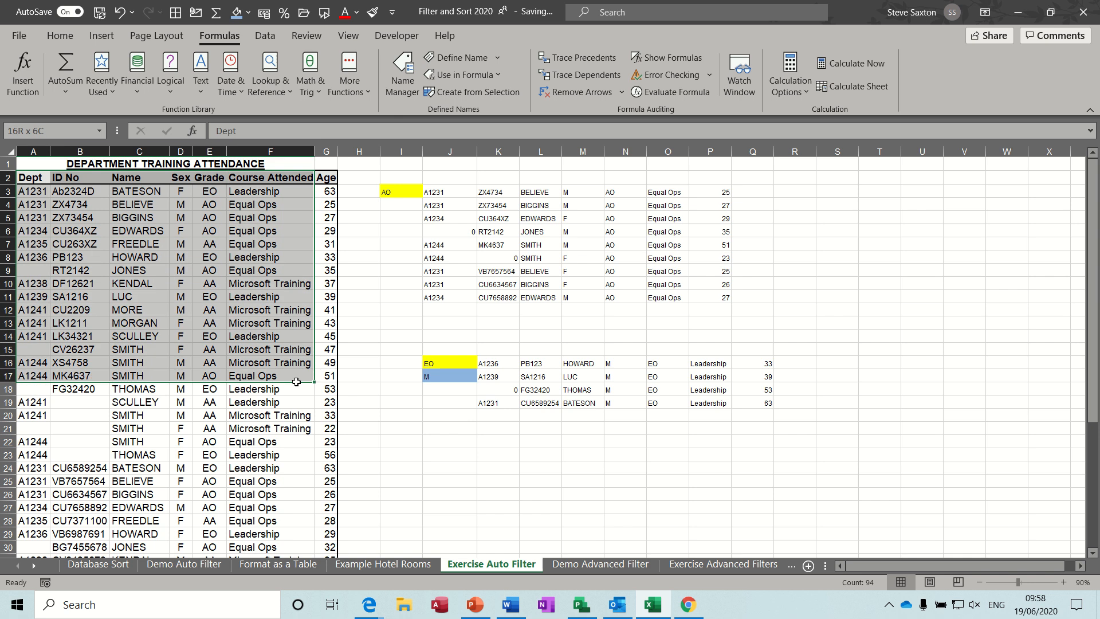
- Switch the grade selector in I3 to EO and on to AA to refilter the upper results block
left_click(402, 189)
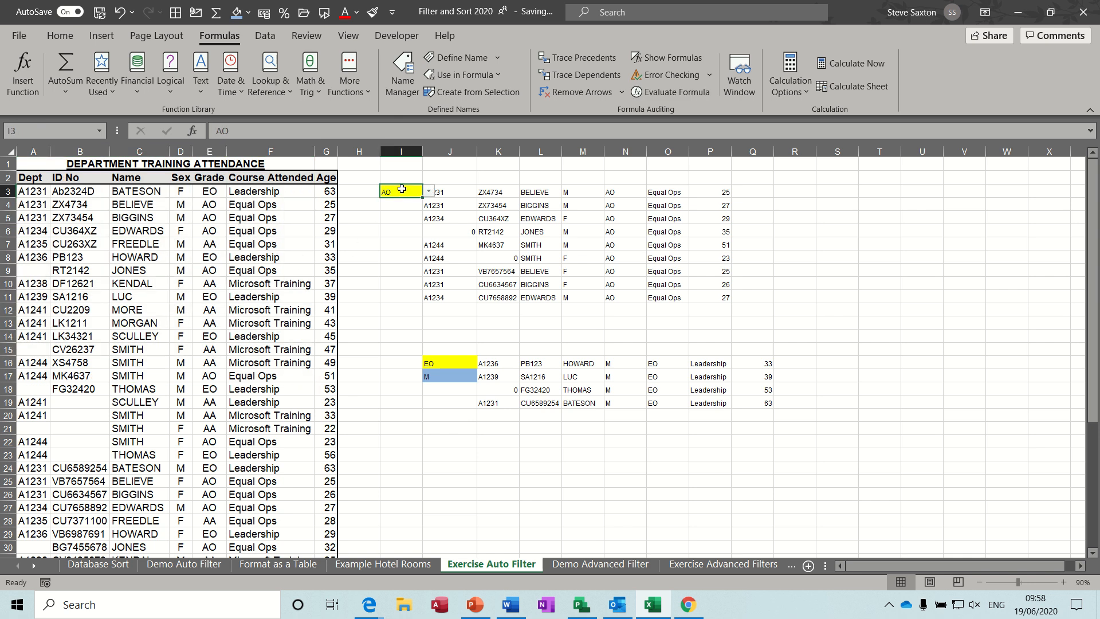
left_click(429, 193)
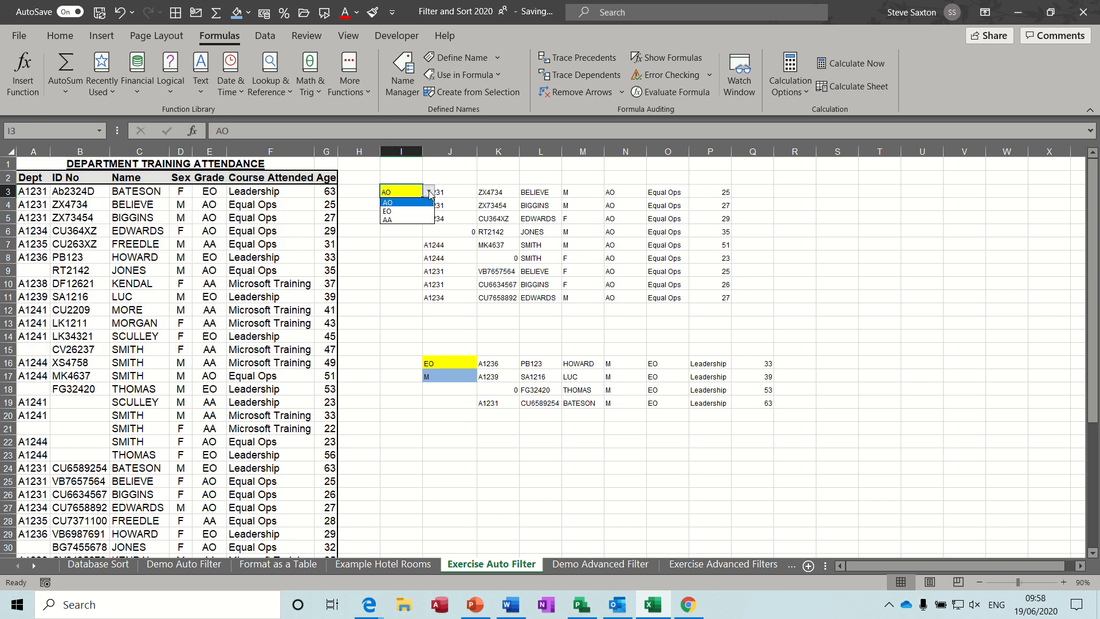
left_click(411, 211)
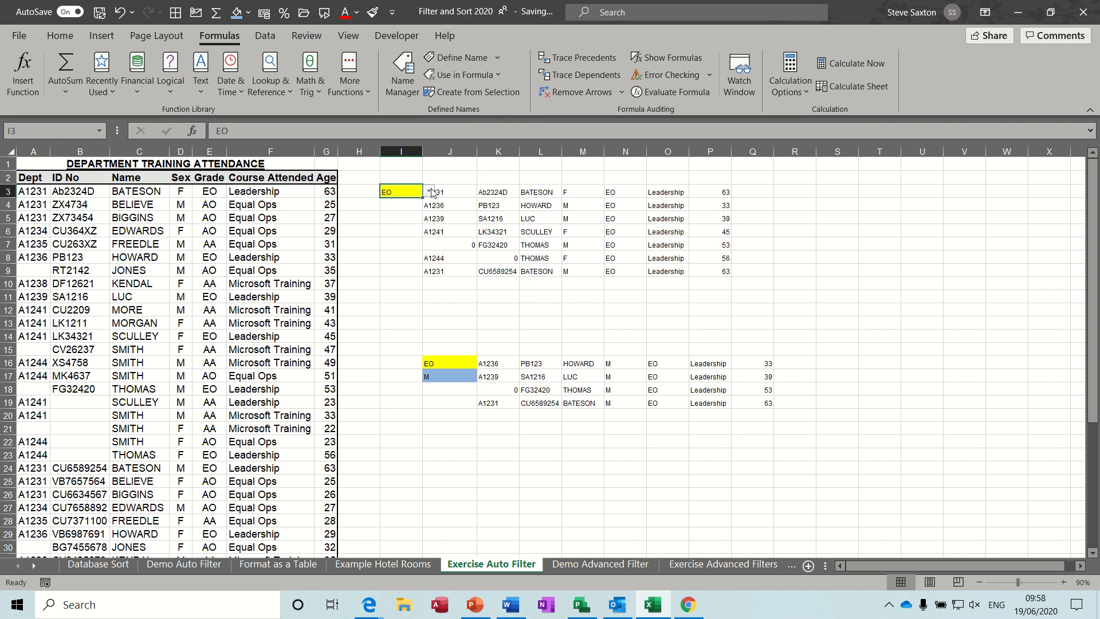
left_click(429, 193)
left_click(407, 219)
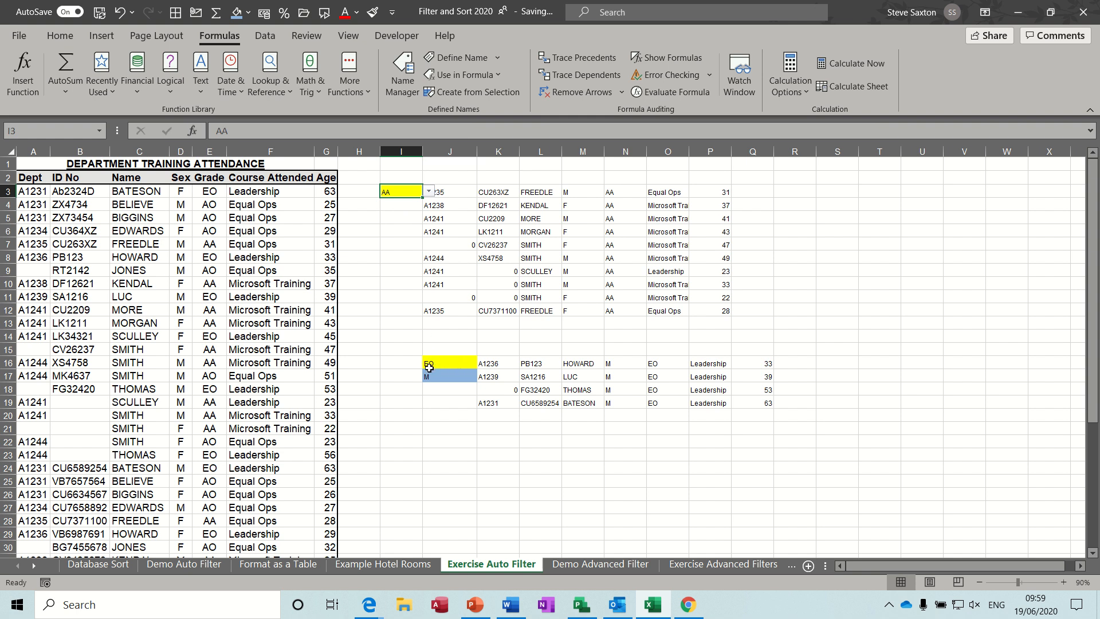
- Set the lower results block's selectors to grade AO in J16 and sex F in J17
left_click(458, 362)
left_click(483, 362)
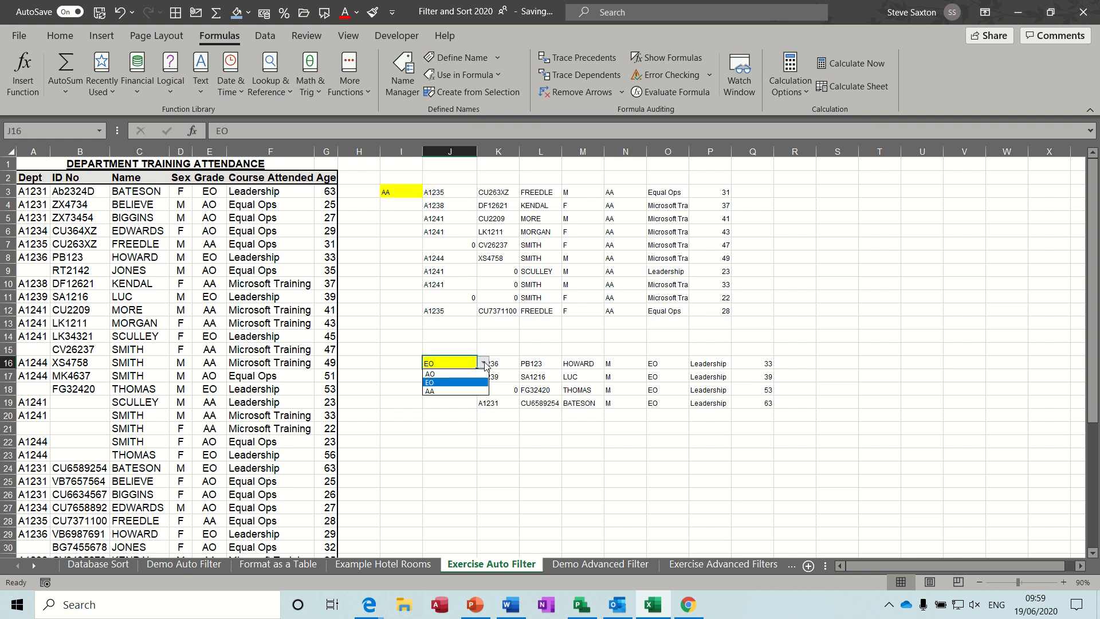
left_click(462, 376)
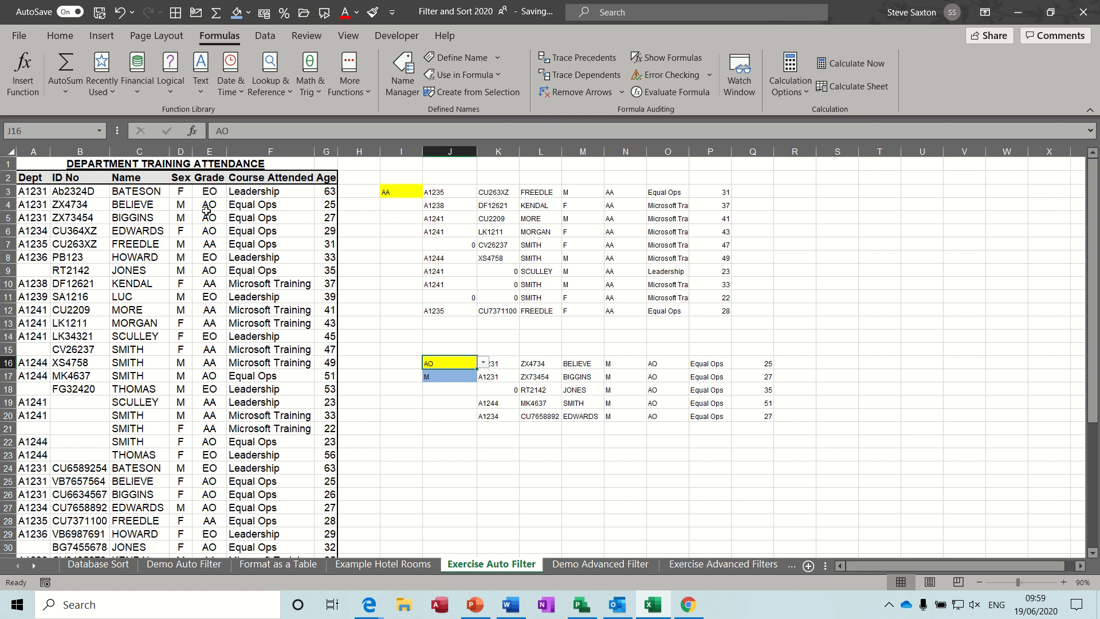
left_click(450, 376)
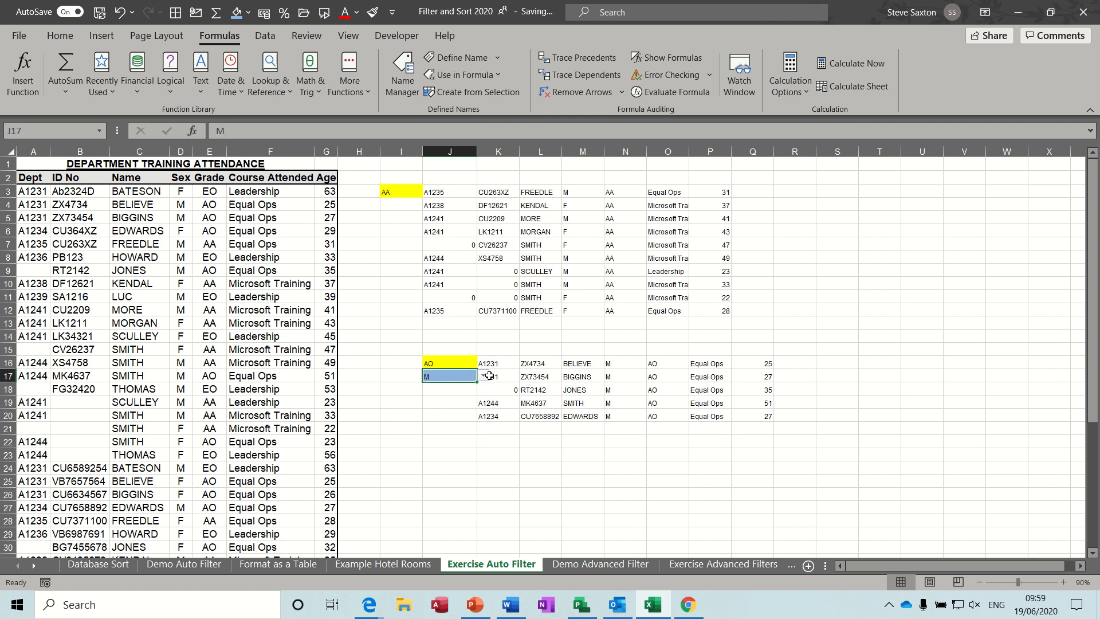
left_click(484, 377)
left_click(465, 396)
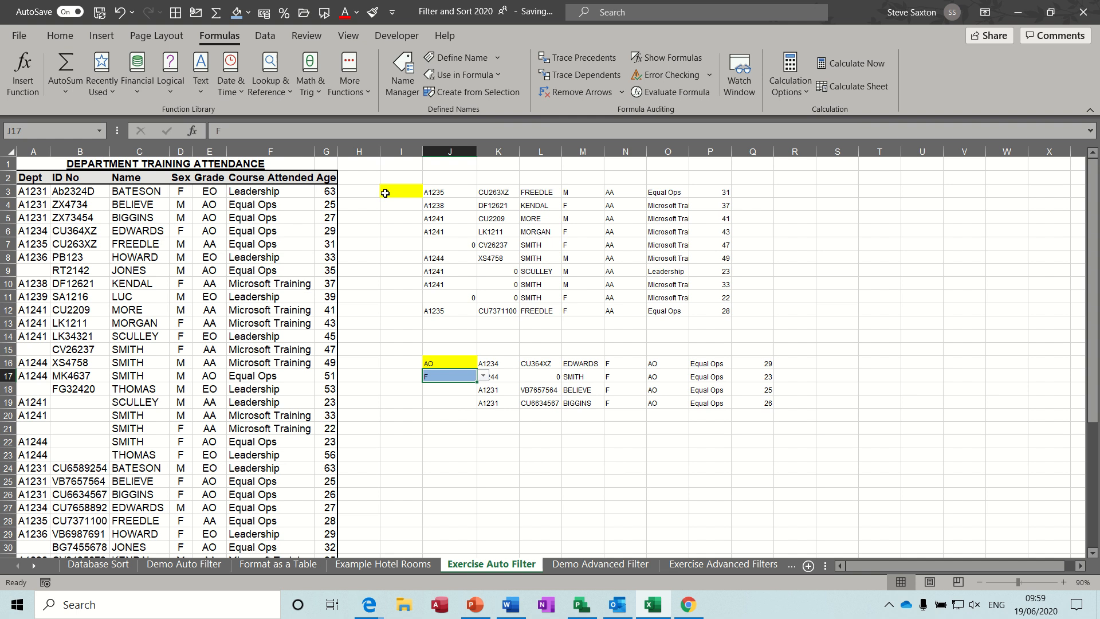
- Turn on AutoFilter for the Department Training Attendance list
left_click(123, 192)
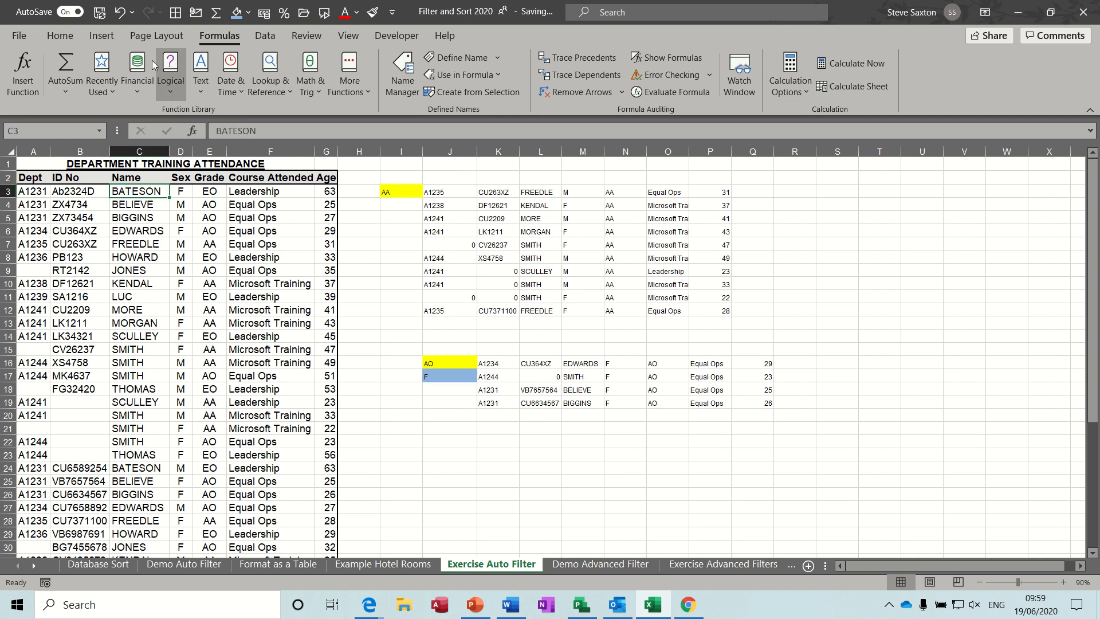
left_click(263, 36)
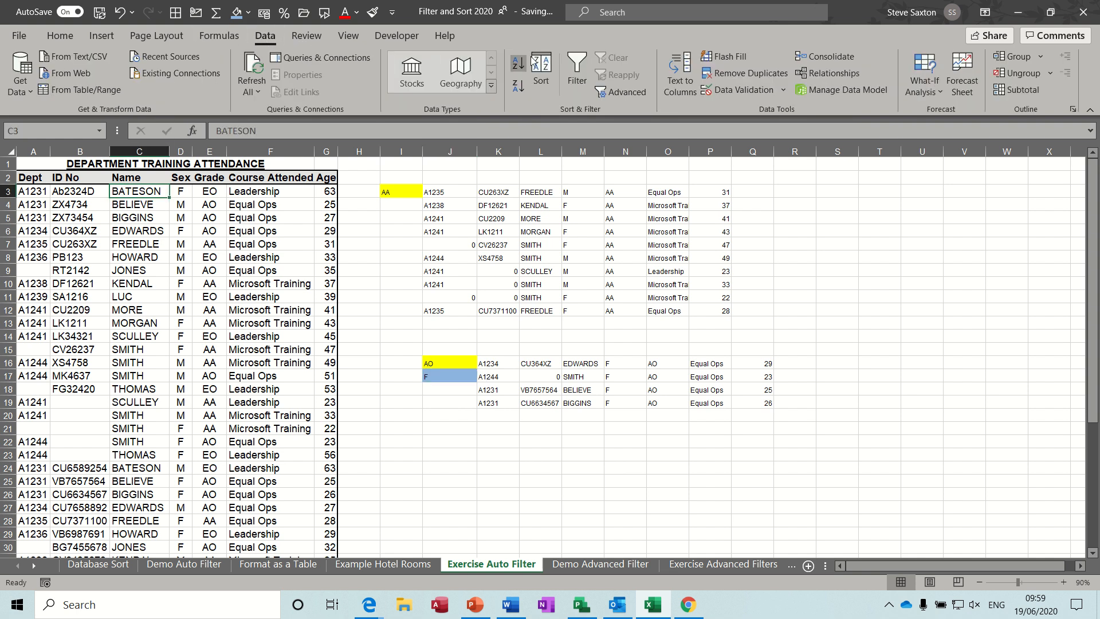
left_click(579, 70)
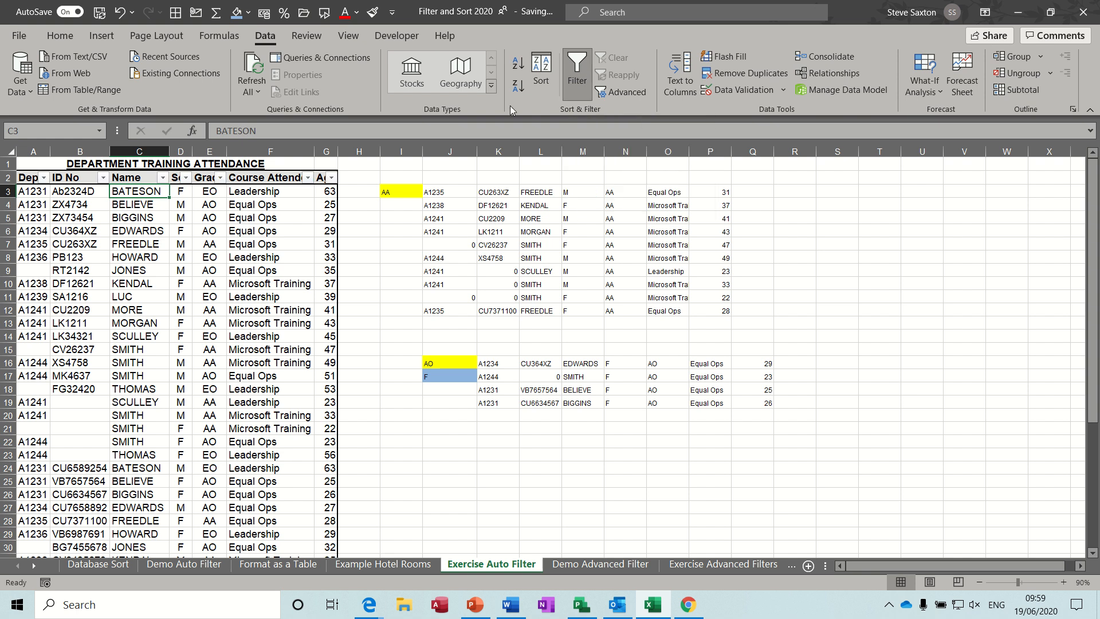
- Filter the Sex column to only F, and restore the M records
left_click(186, 178)
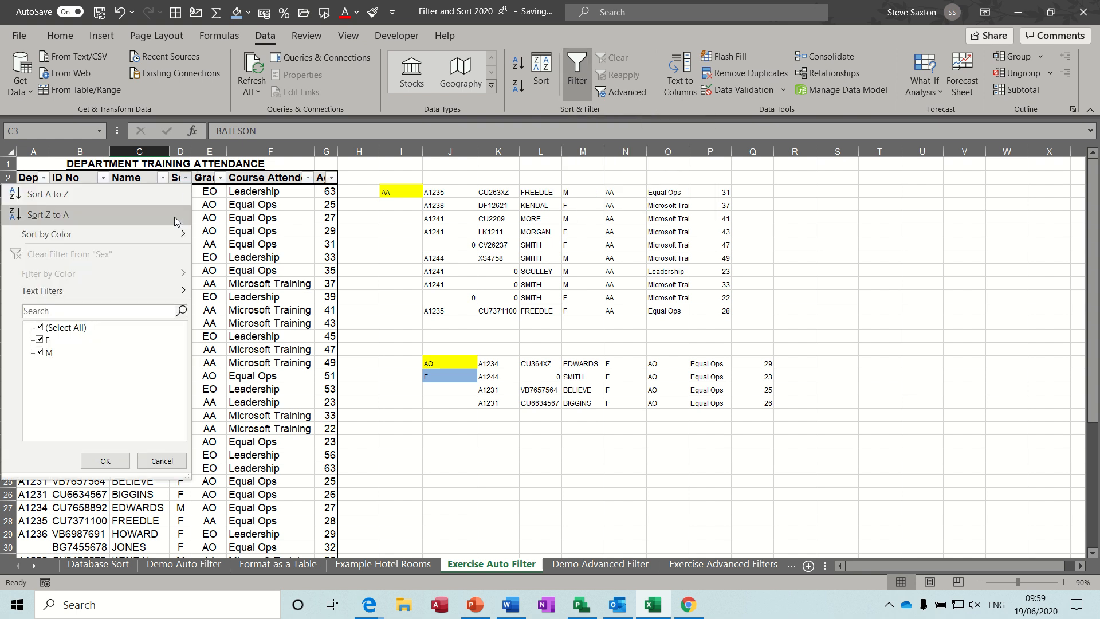
left_click(39, 352)
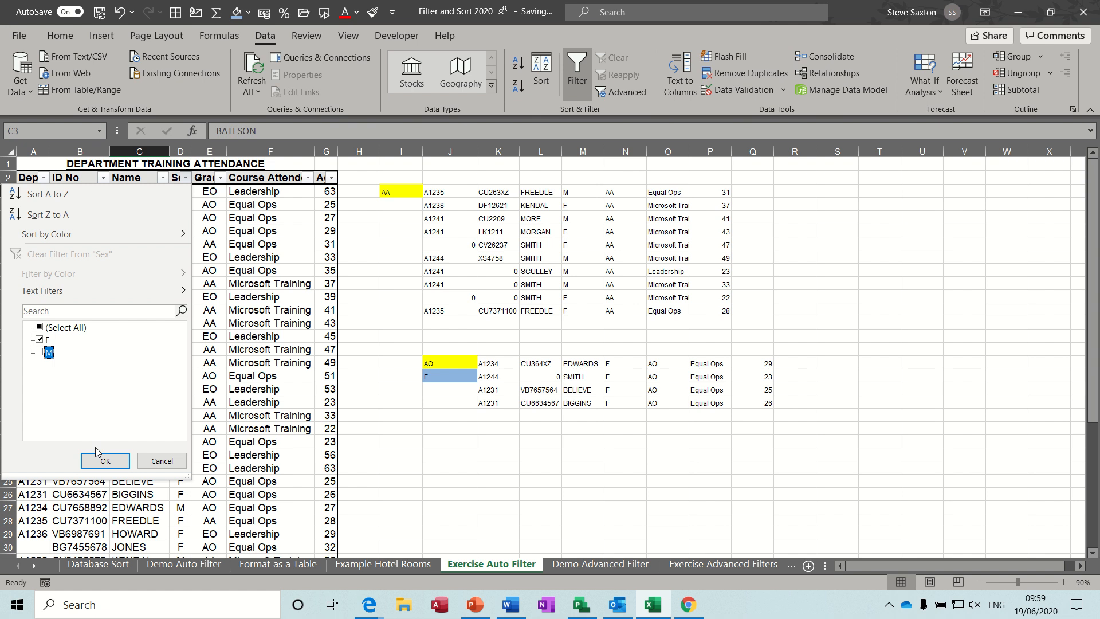
left_click(105, 461)
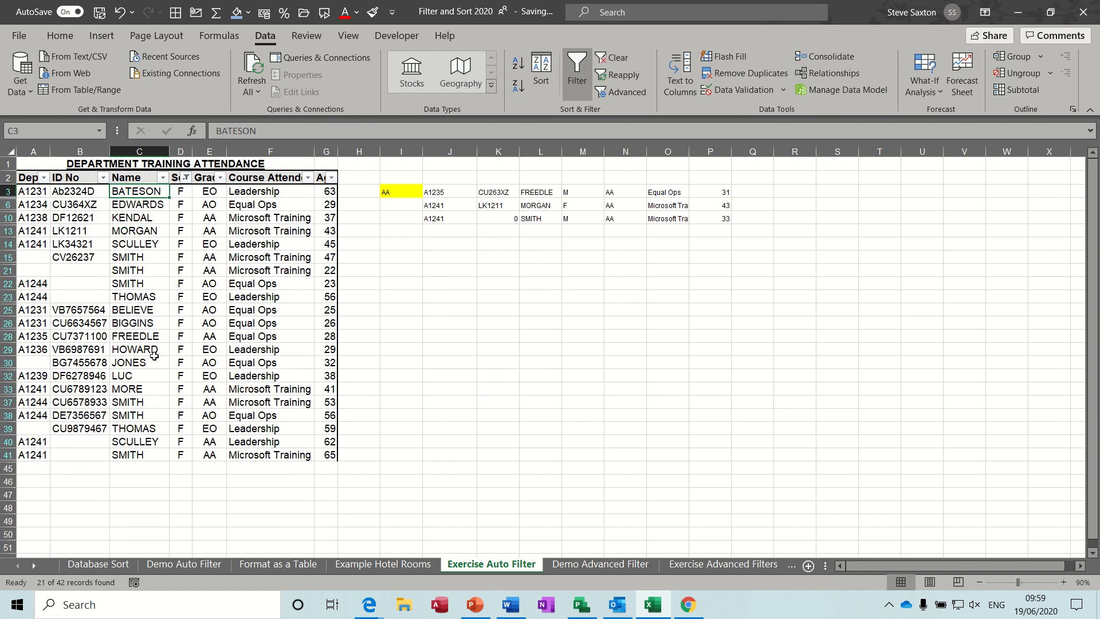
left_click(186, 179)
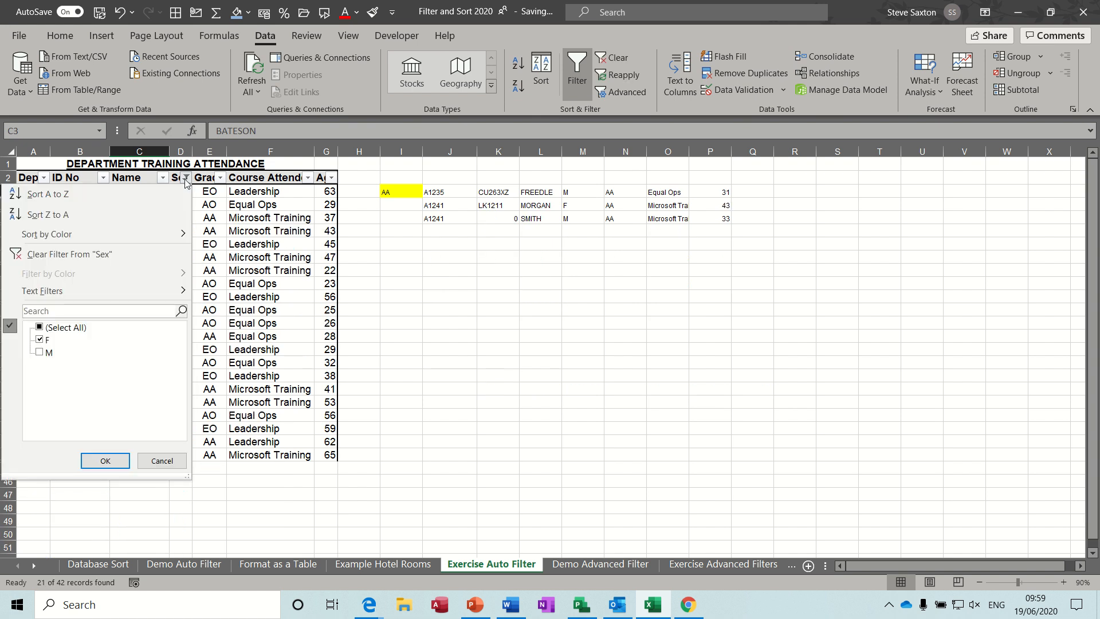
left_click(40, 352)
left_click(105, 460)
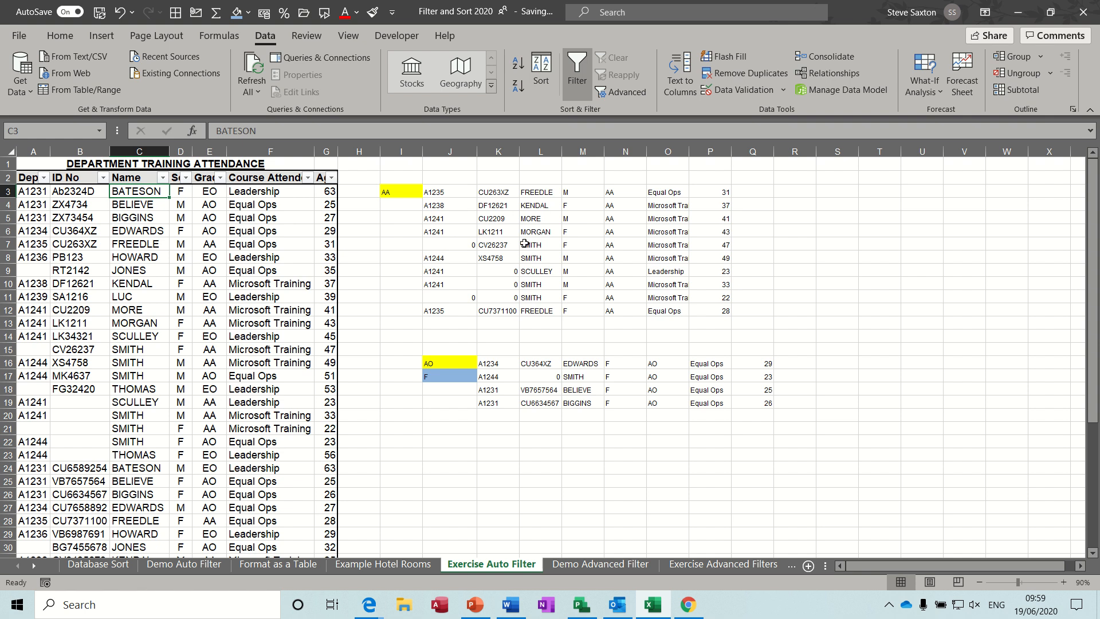
left_click(614, 565)
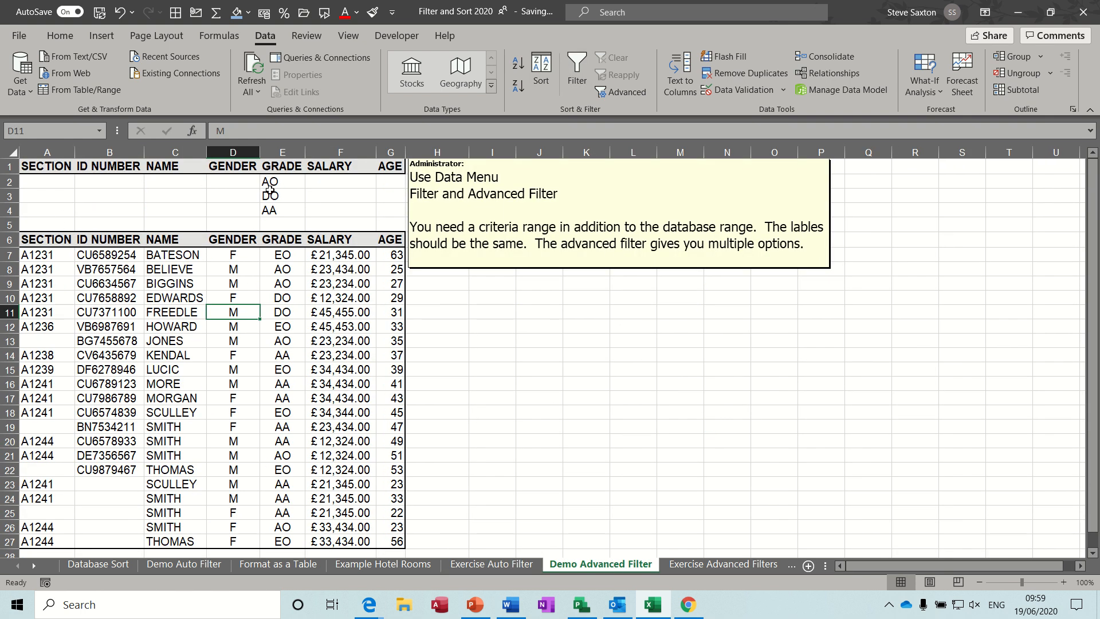
left_click(152, 272)
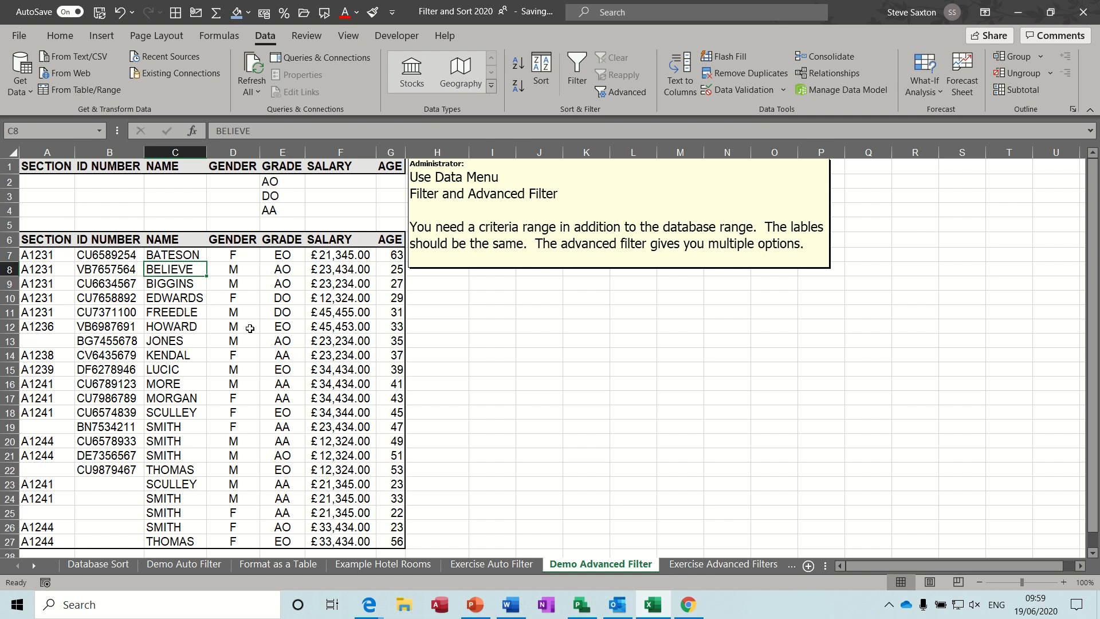
left_click(479, 565)
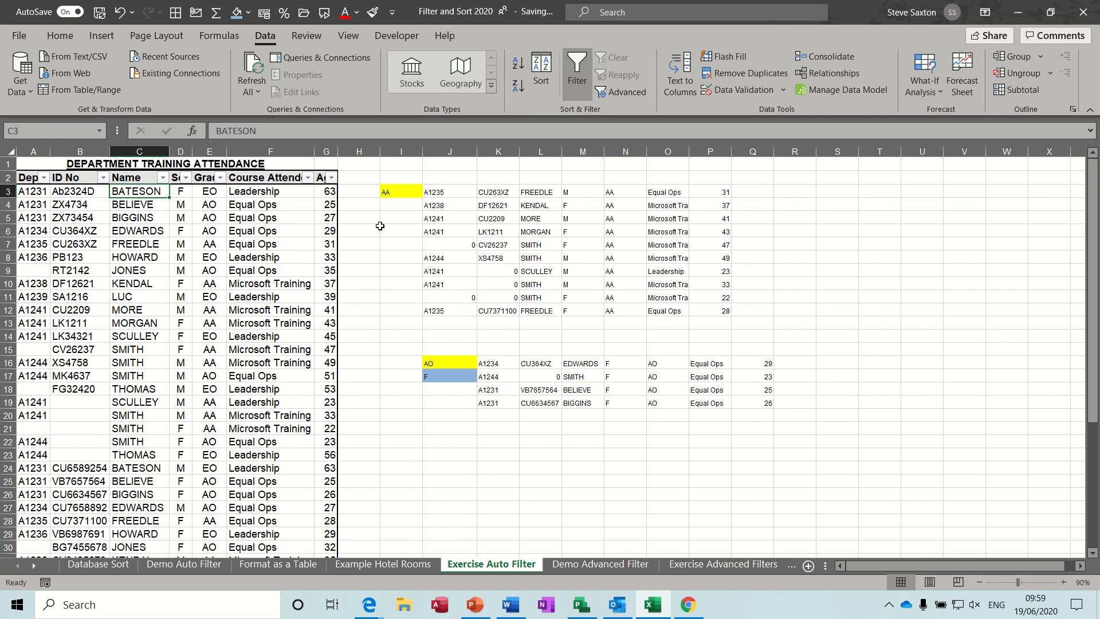
- On the Demo Advanced Filter sheet, apply an in-place Advanced Filter to A6:G27 using criteria range A1:G4
left_click(575, 566)
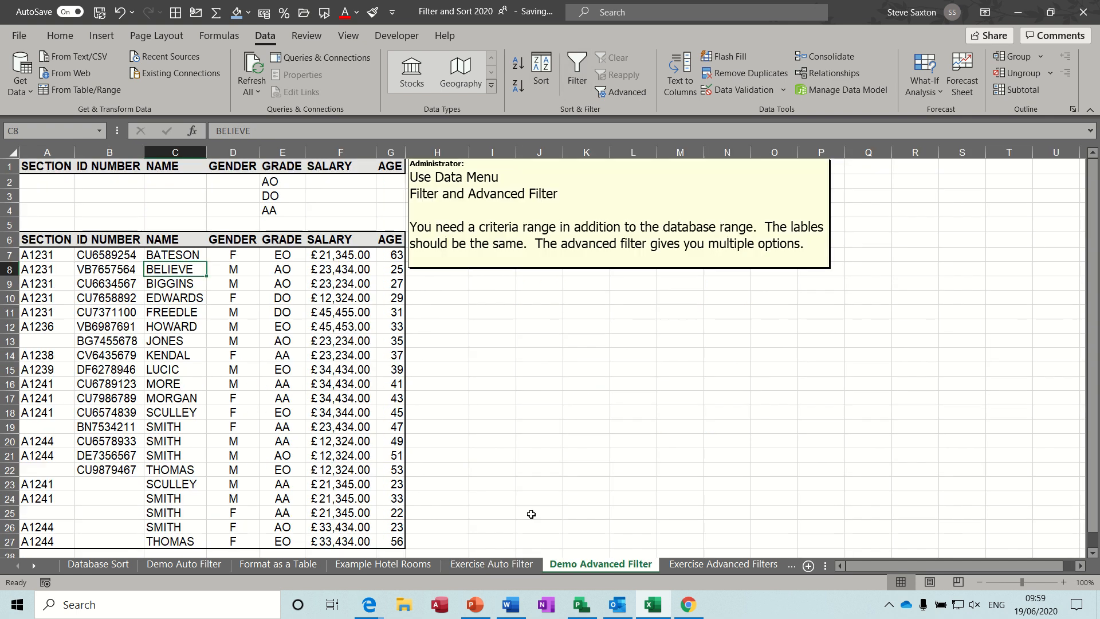
left_click_drag(48, 169, 389, 211)
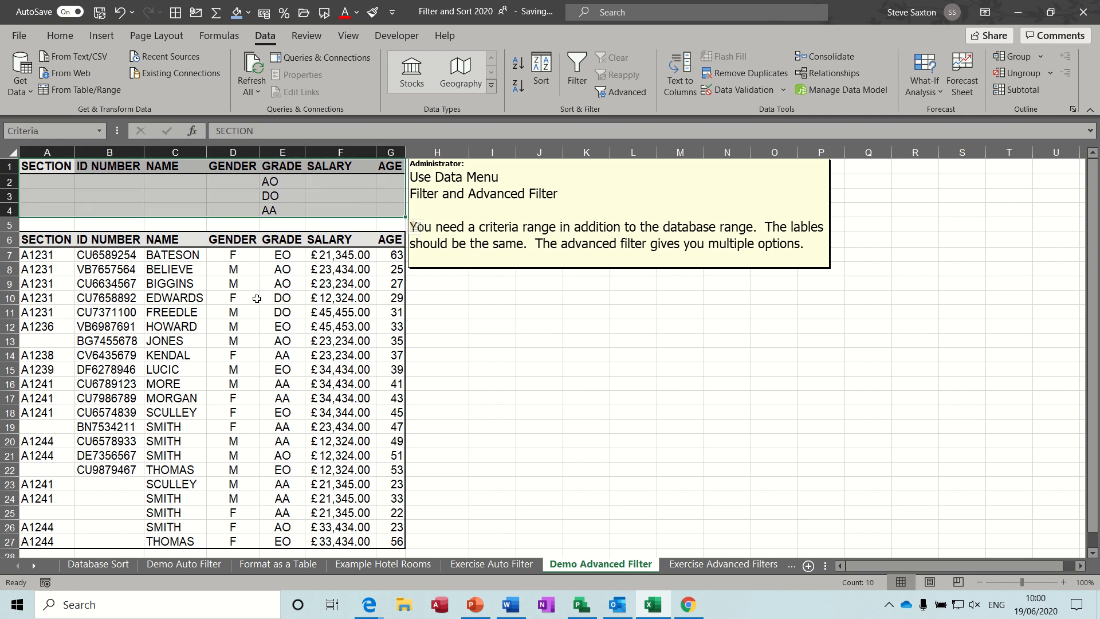
left_click(255, 298)
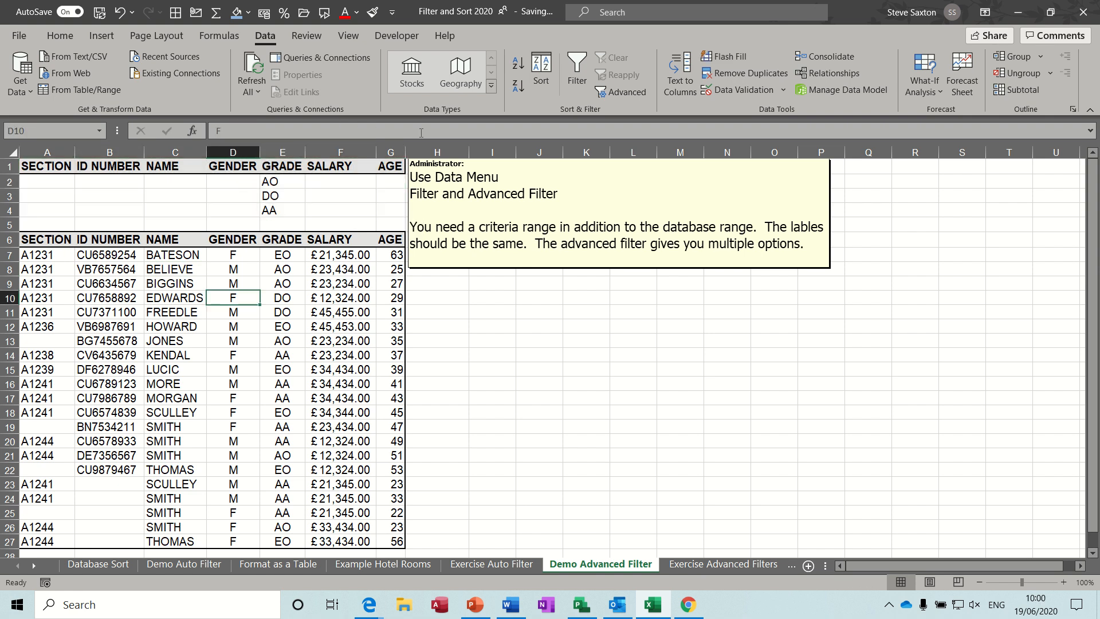
left_click(614, 92)
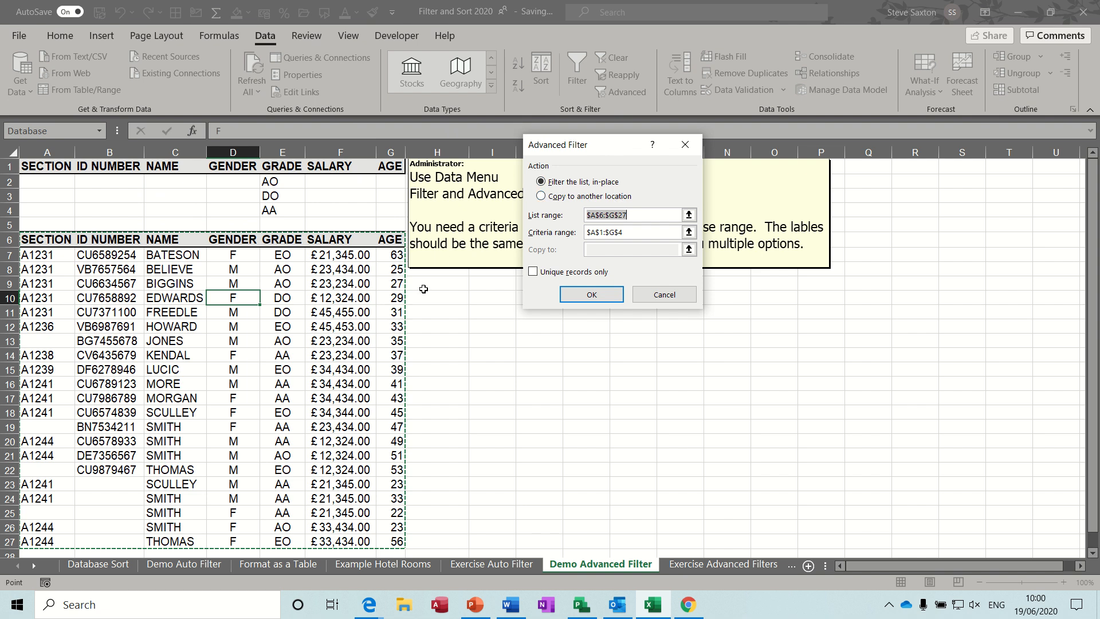
left_click(595, 298)
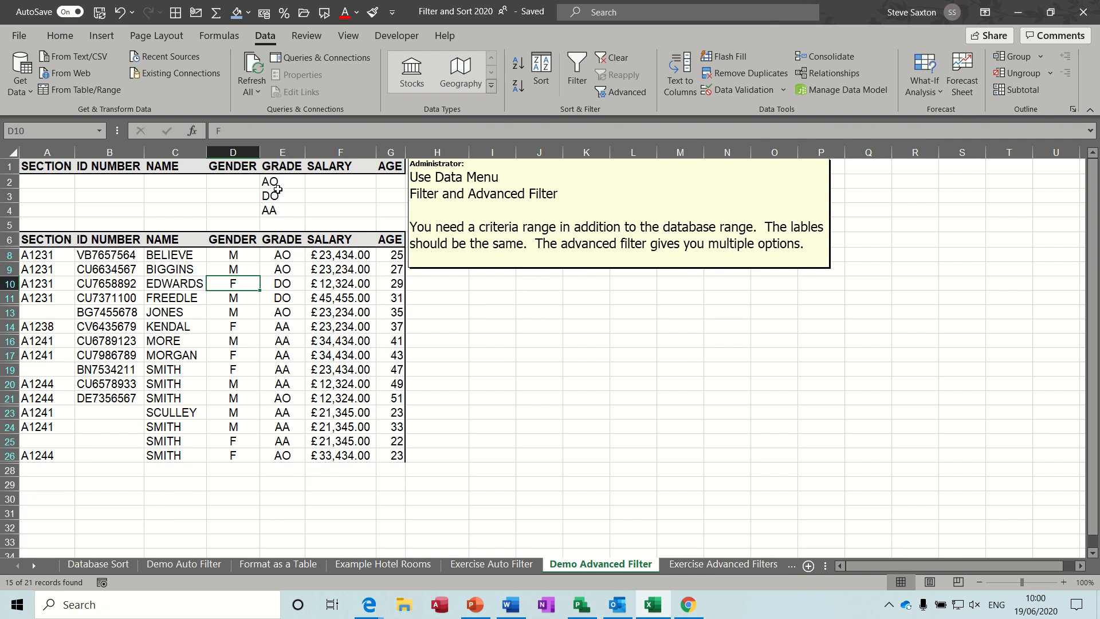
- Add the gender criterion m beside each of the three grades, in D2:D4 of the criteria range
left_click(233, 183)
type("m")
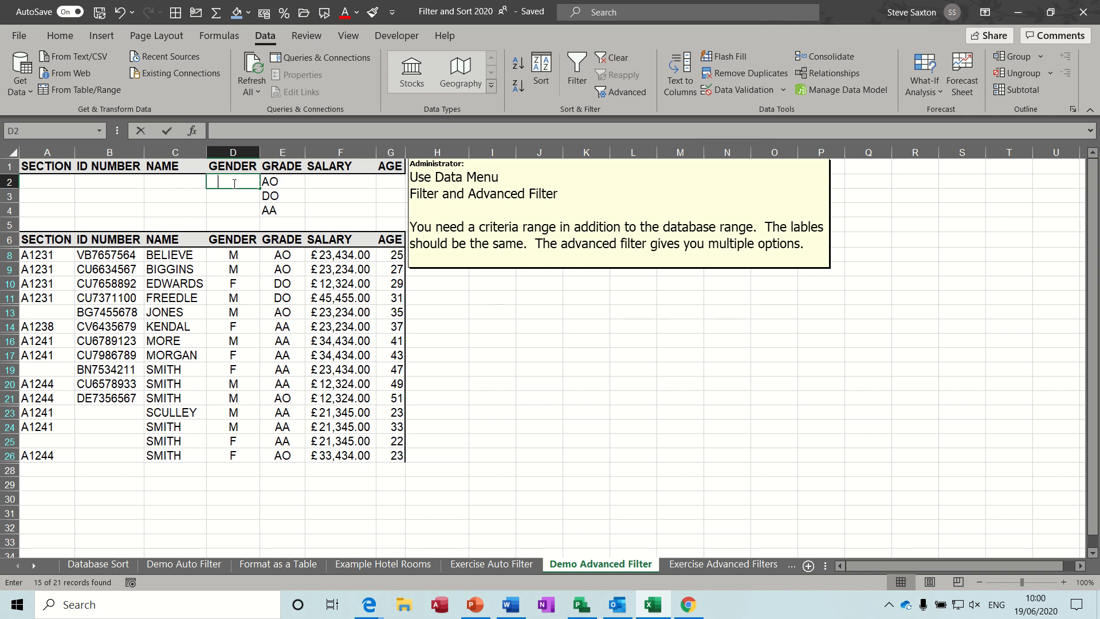
key("Return")
type("m")
key("Return")
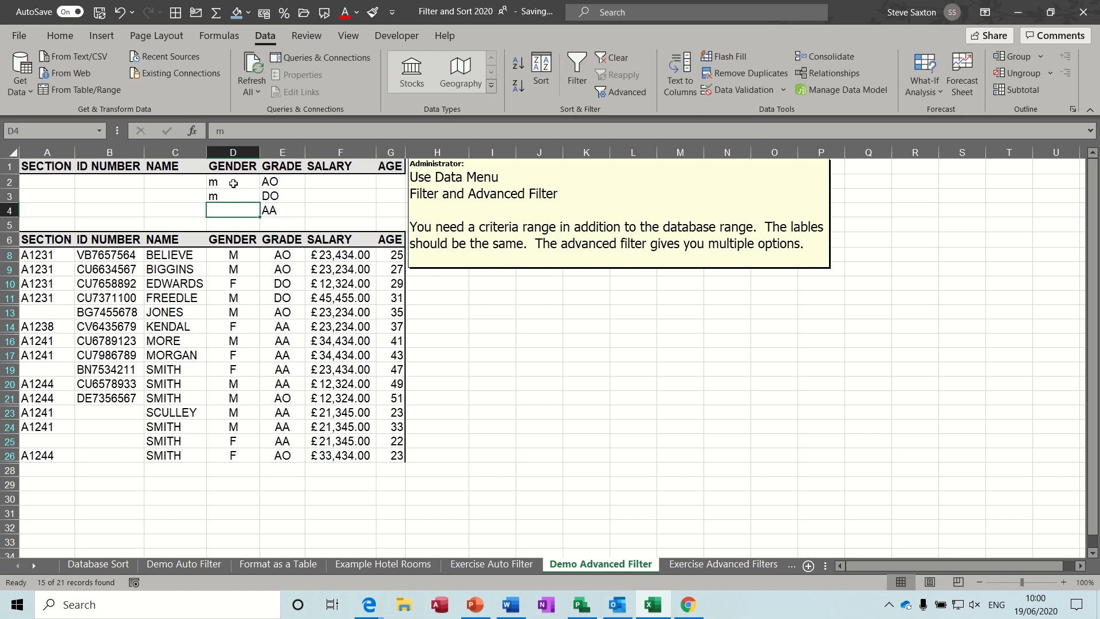
type("m")
key("Return")
- Reapply the in-place Advanced Filter to the list with the gender and grade criteria in A1:G4
left_click(255, 302)
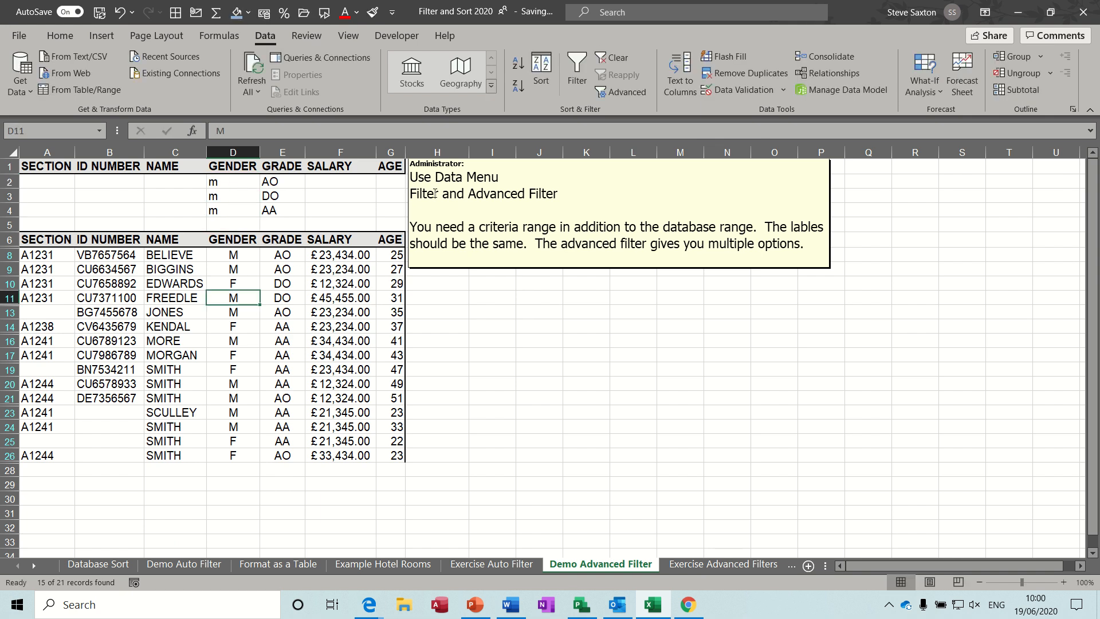
left_click(622, 91)
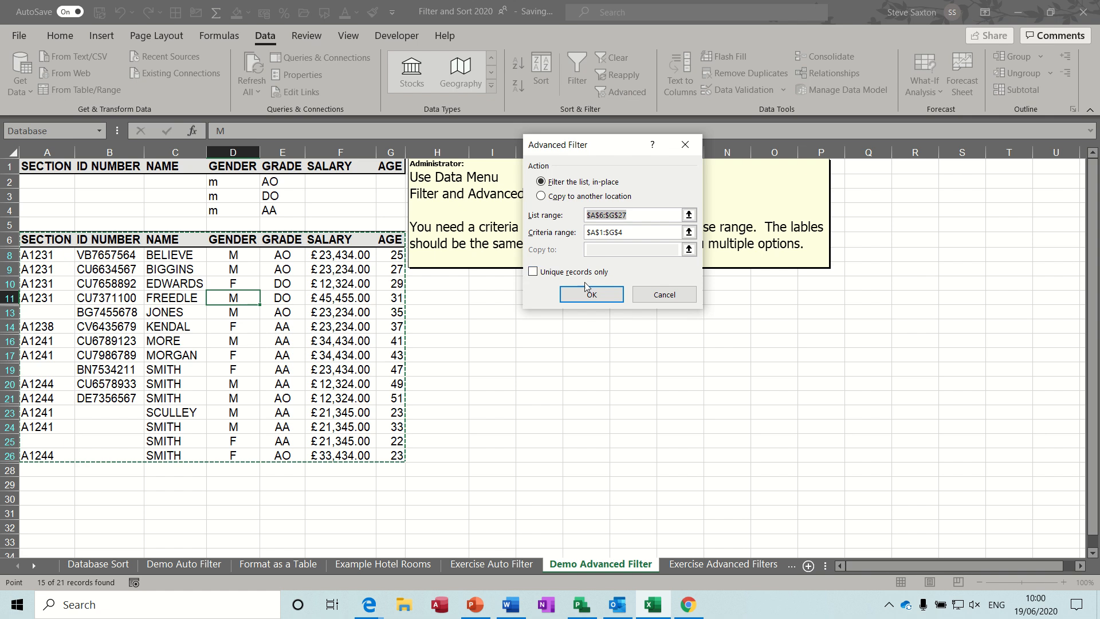
left_click(590, 295)
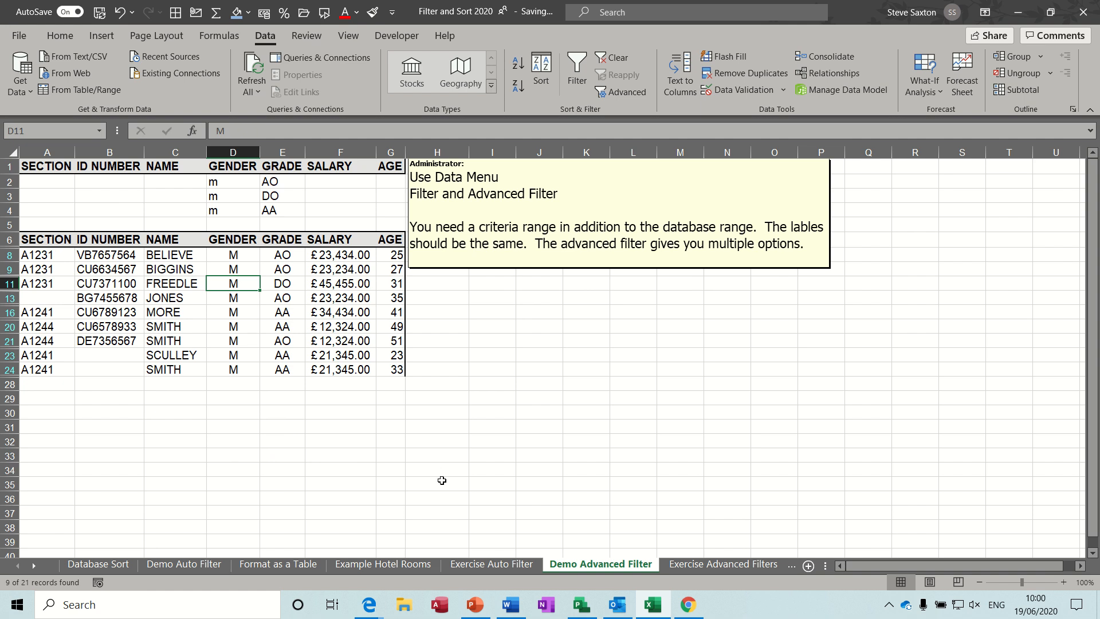
- On the Exercise Auto Filter sheet, examine the FILTER formula in J3 and the grade choices in I3
left_click(478, 565)
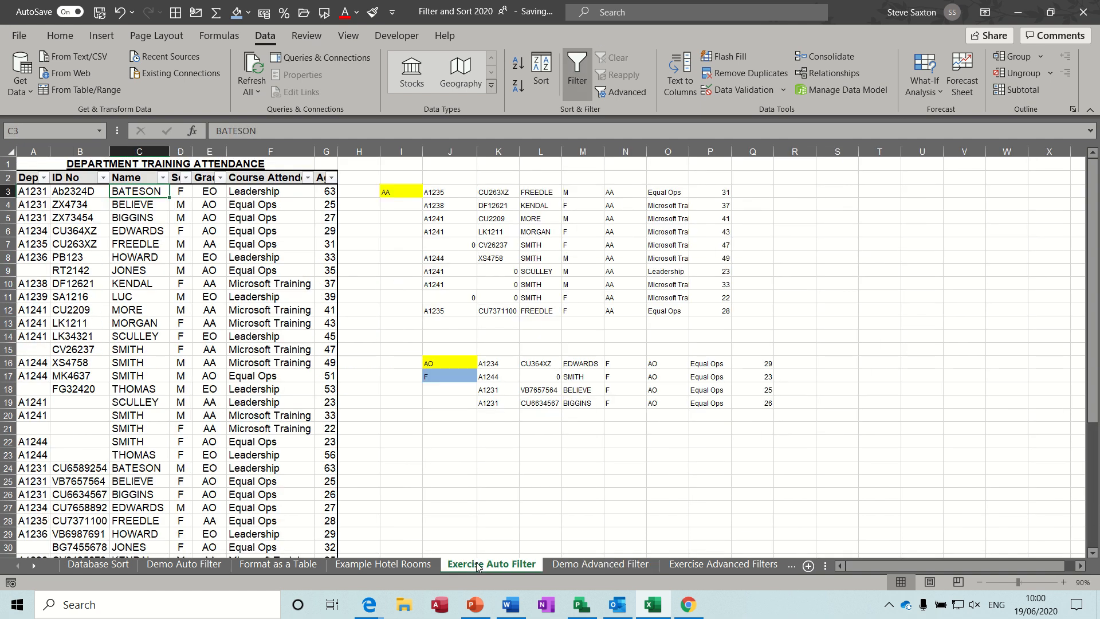
left_click(400, 191)
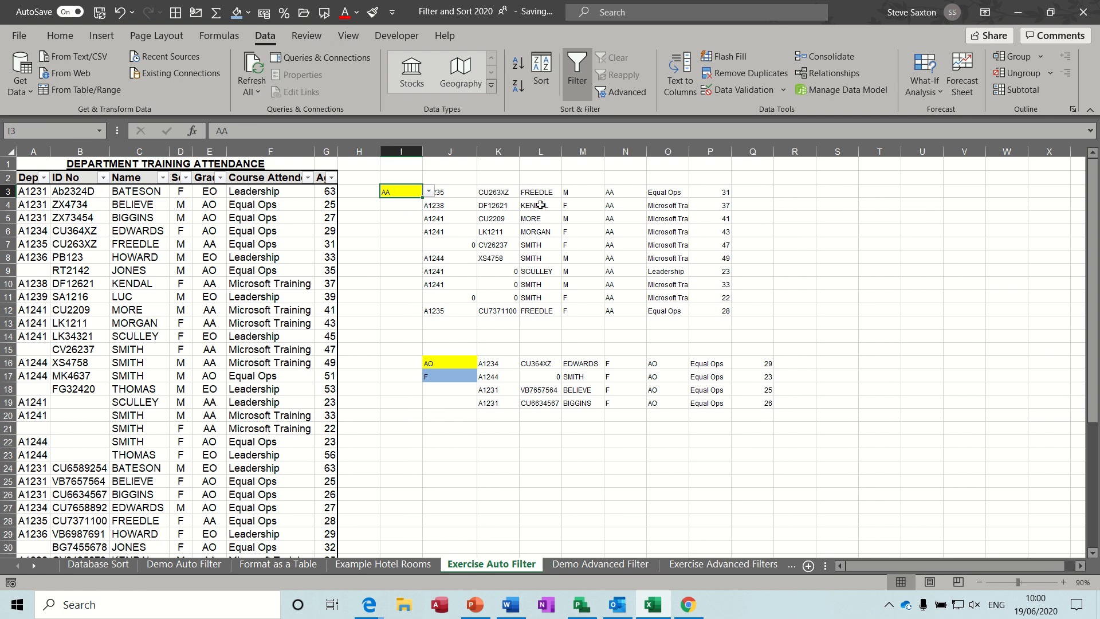
left_click(453, 193)
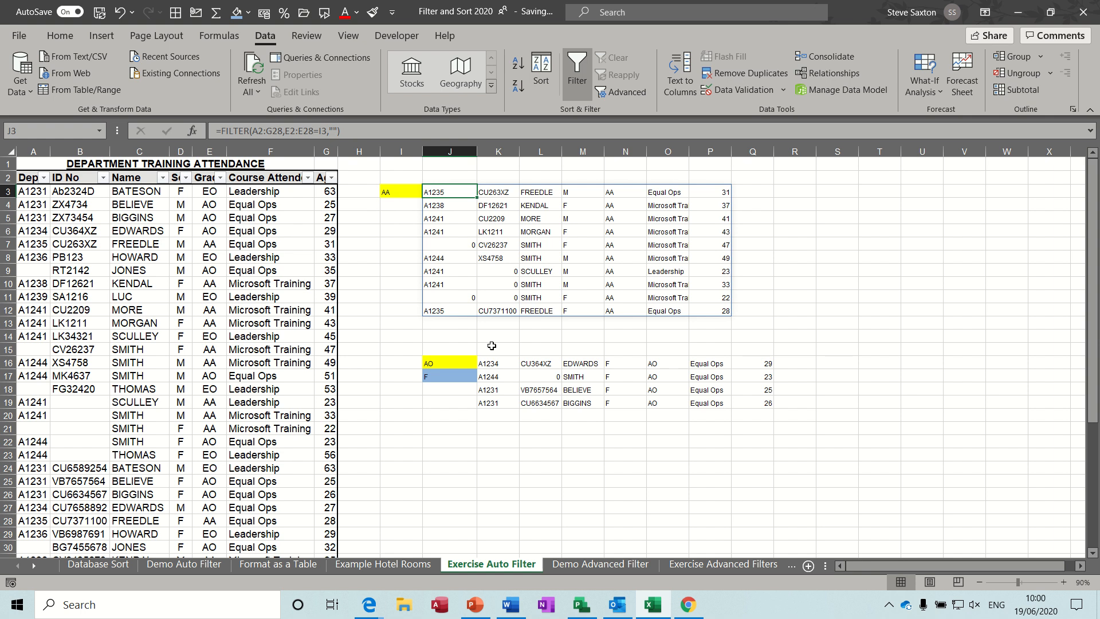
left_click(405, 442)
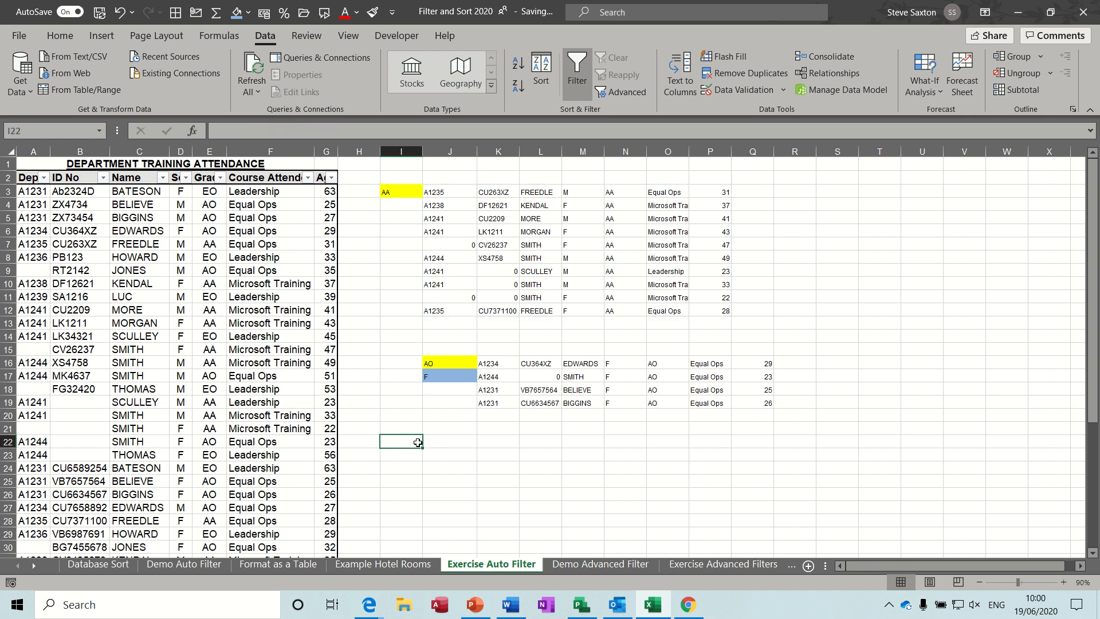
left_click(408, 189)
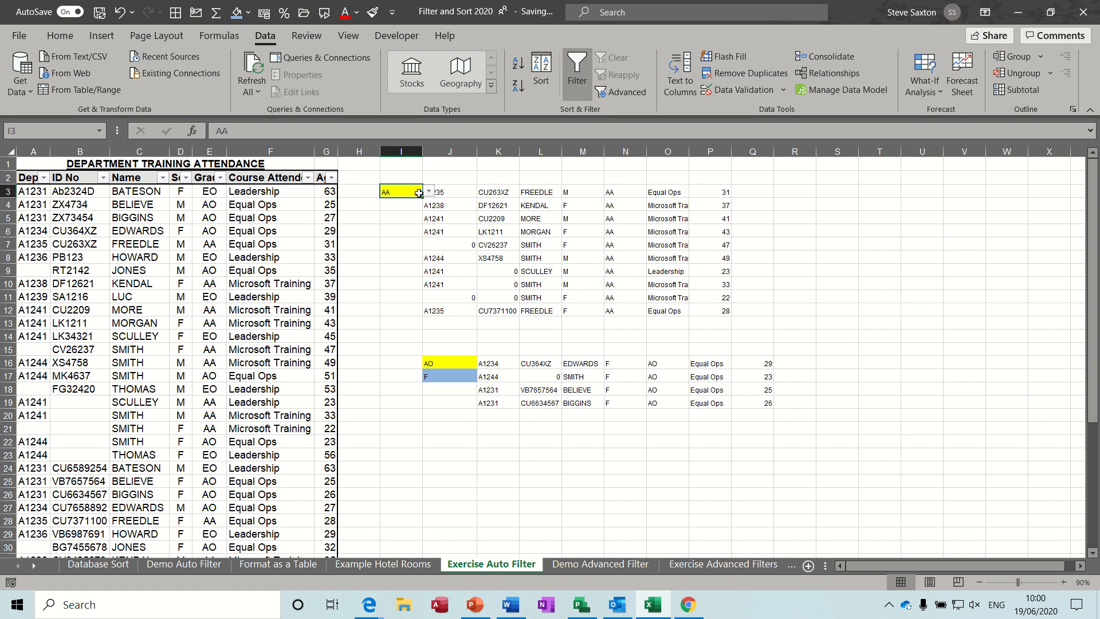
left_click(429, 194)
left_click(429, 193)
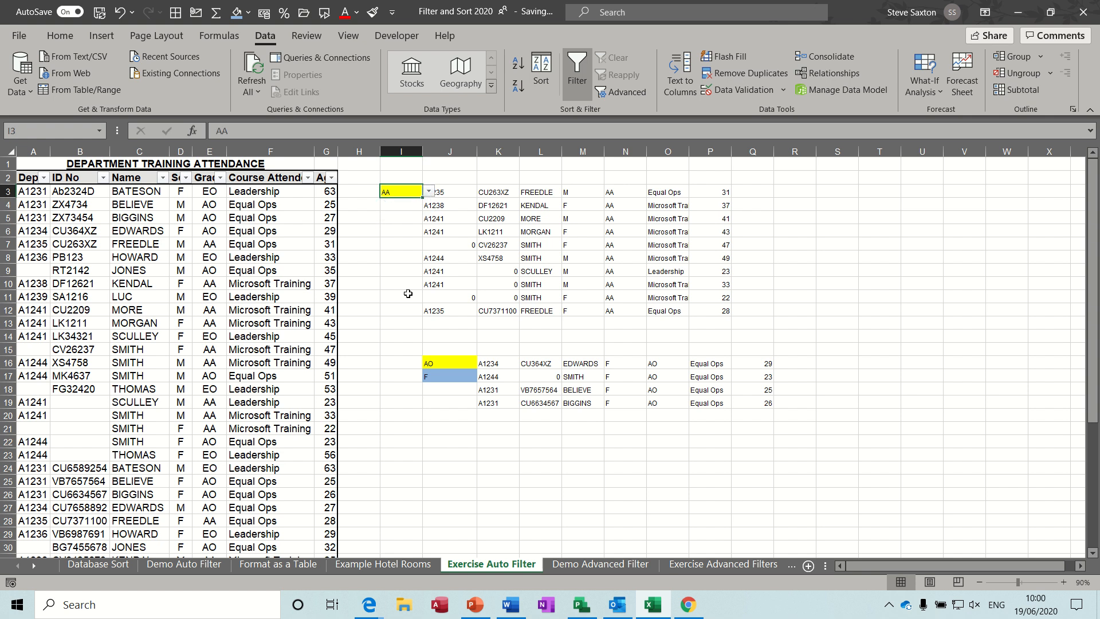
- Fill cell I21 light blue and restrict it to a drop-down list of AO, AA and EO
left_click(394, 429)
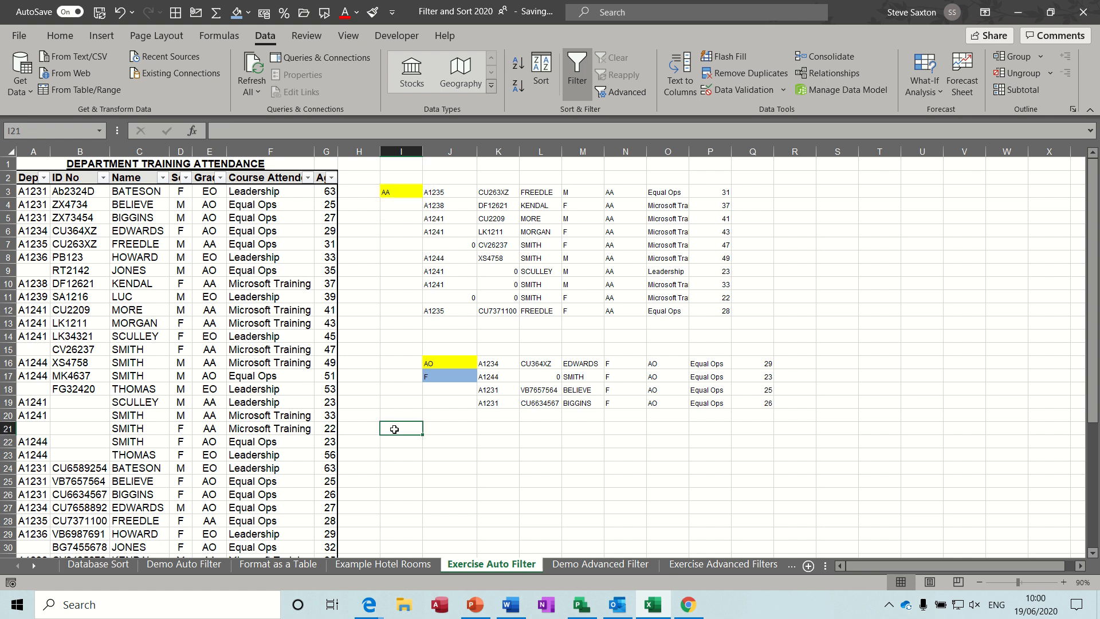
left_click(236, 12)
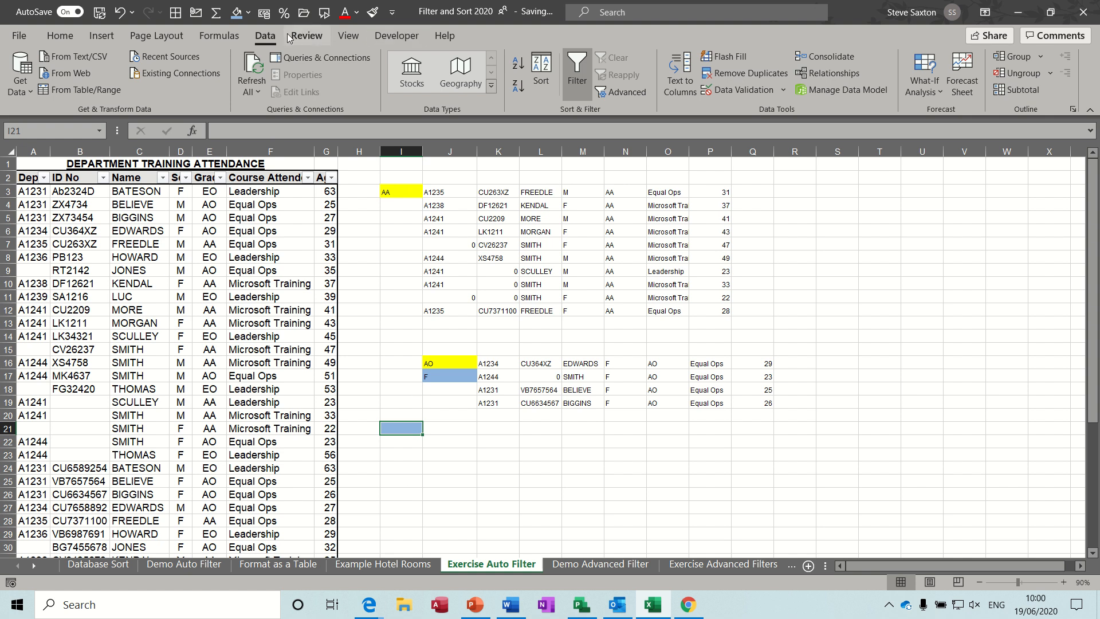
left_click(717, 93)
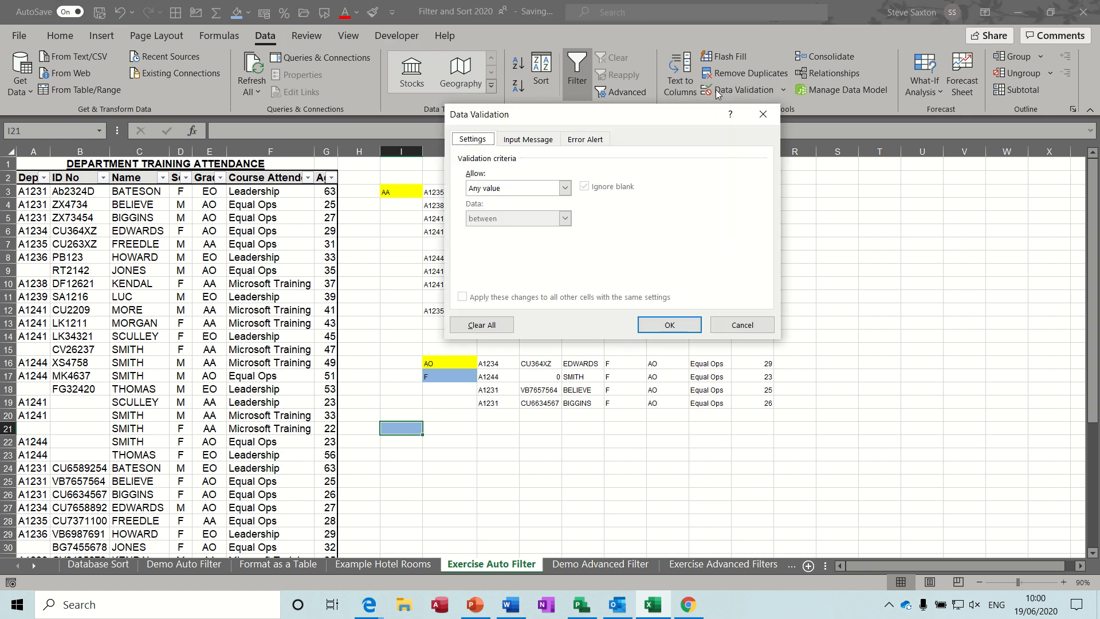
left_click(564, 188)
left_click(529, 232)
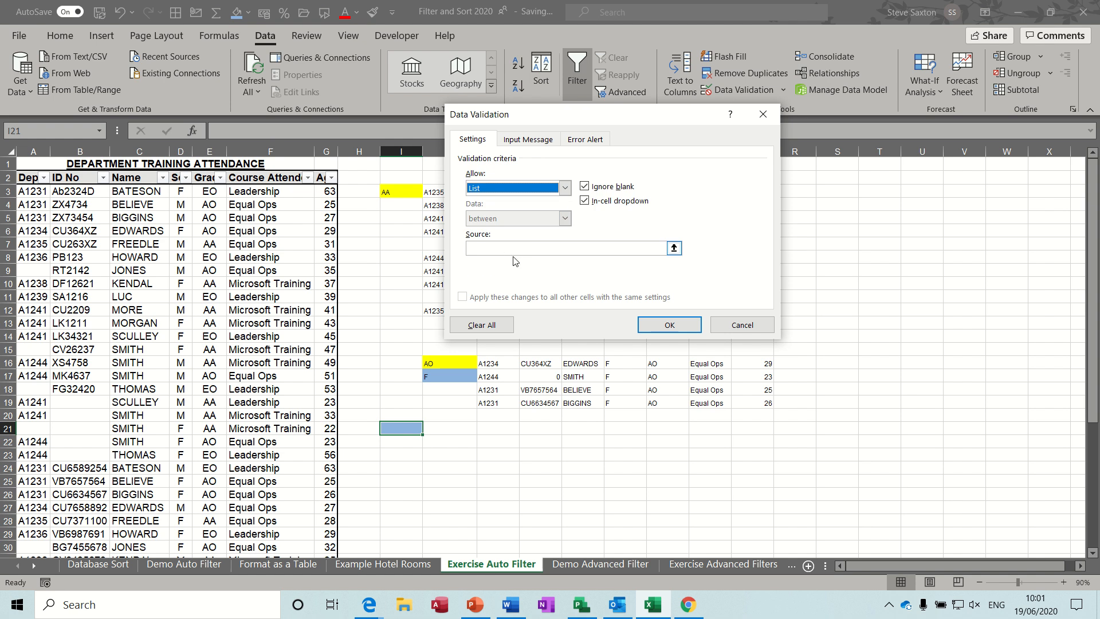
left_click(500, 249)
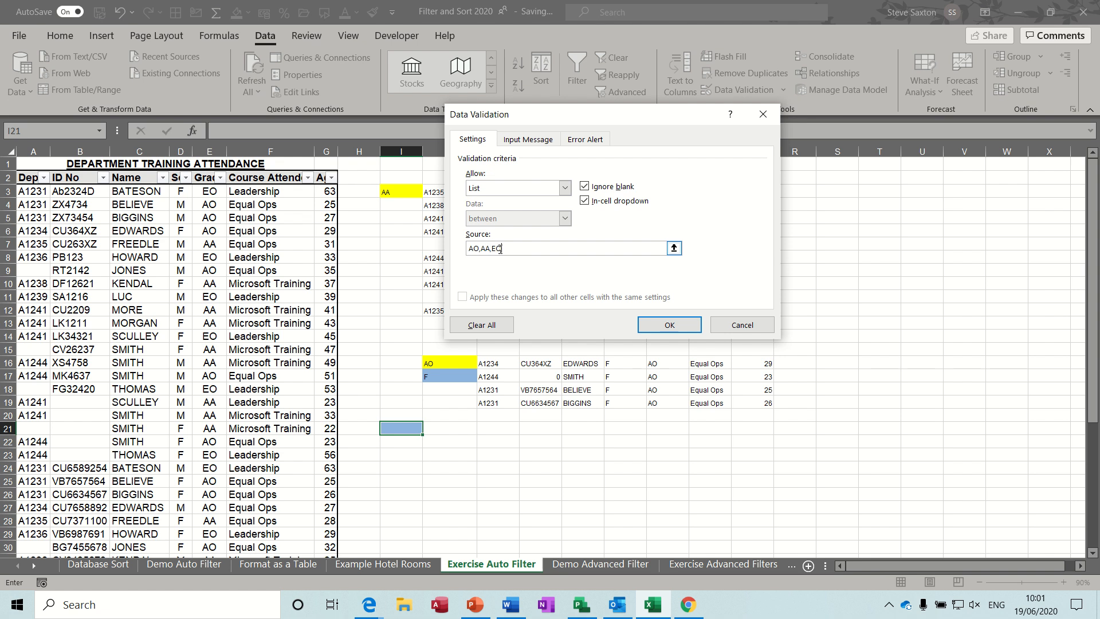
left_click(653, 325)
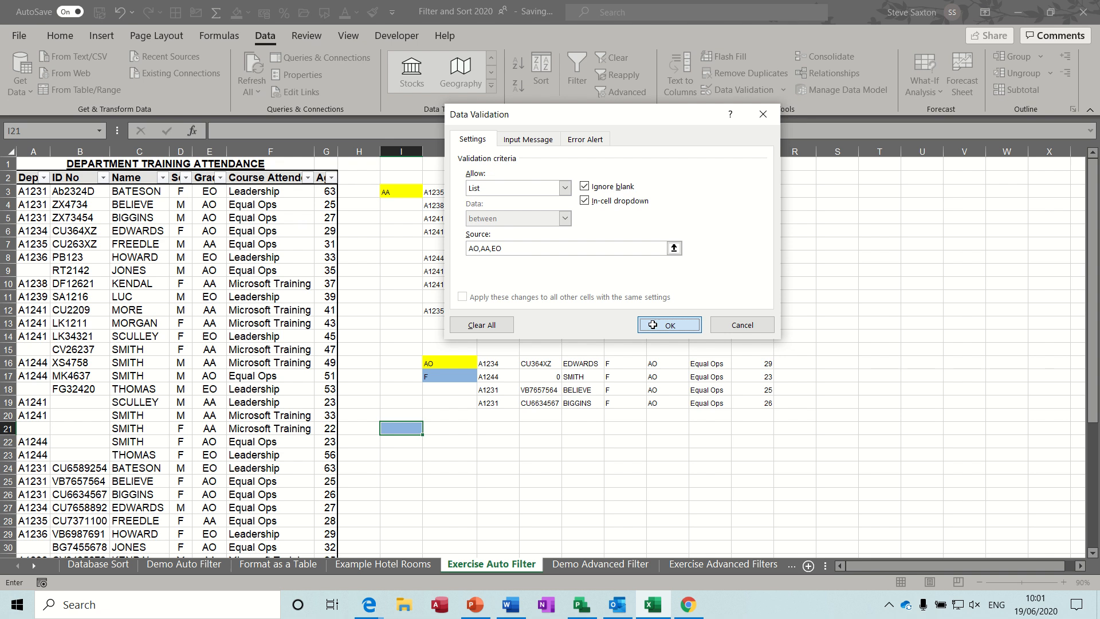
left_click(429, 429)
left_click(430, 430)
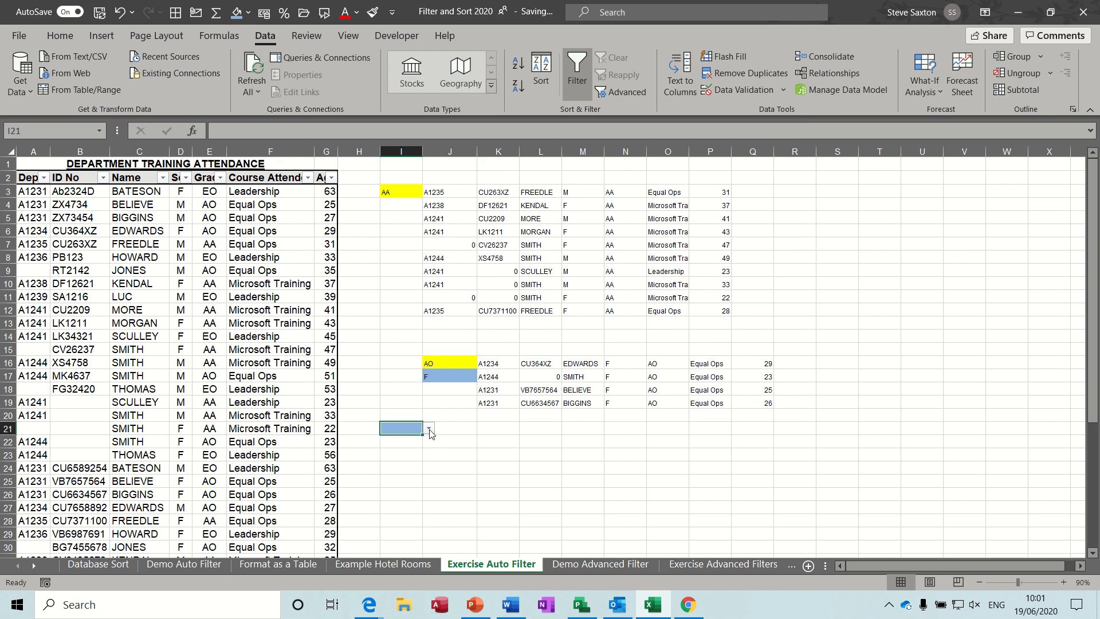
- Enter =FILTER(A2:G44,E2:E44=I21,"") in J21 to extract the attendance rows matching the grade selector
left_click(464, 430)
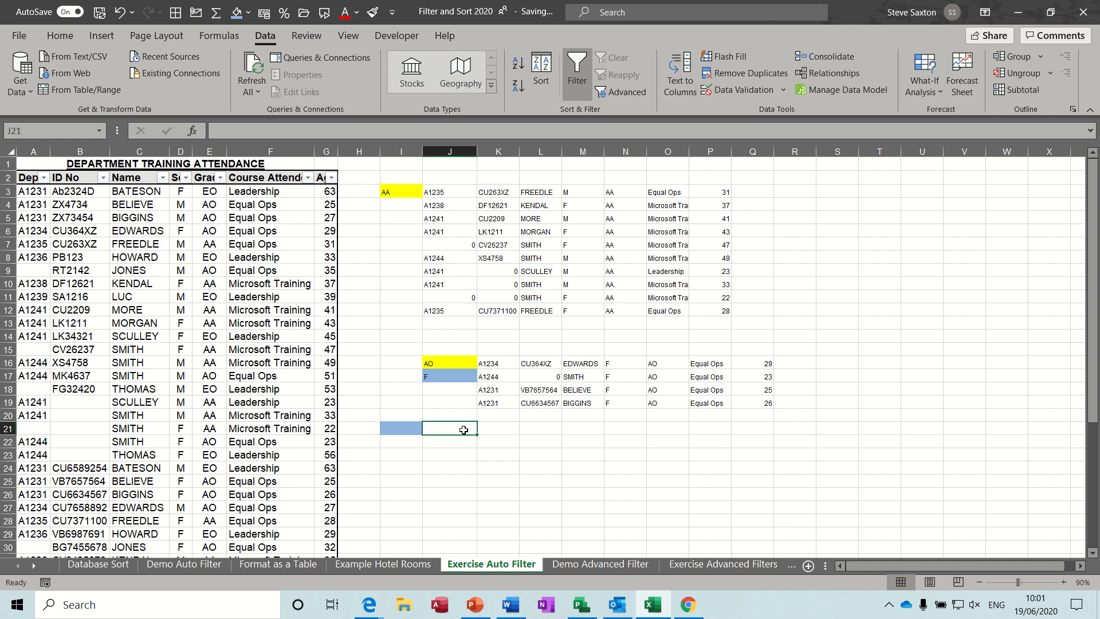
type("=f")
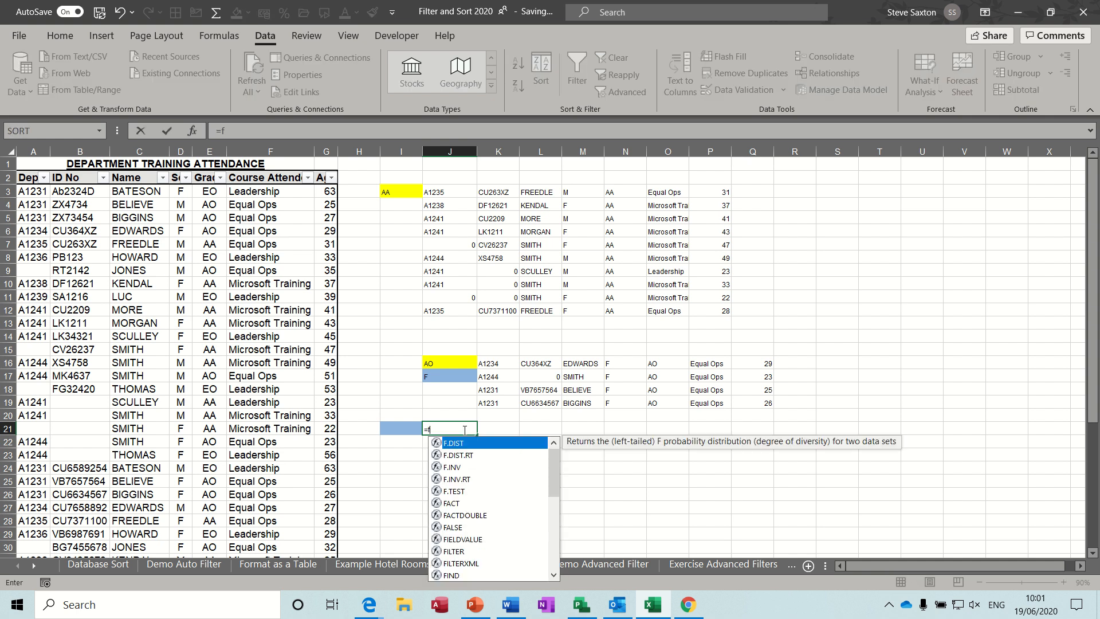
type("ilter(")
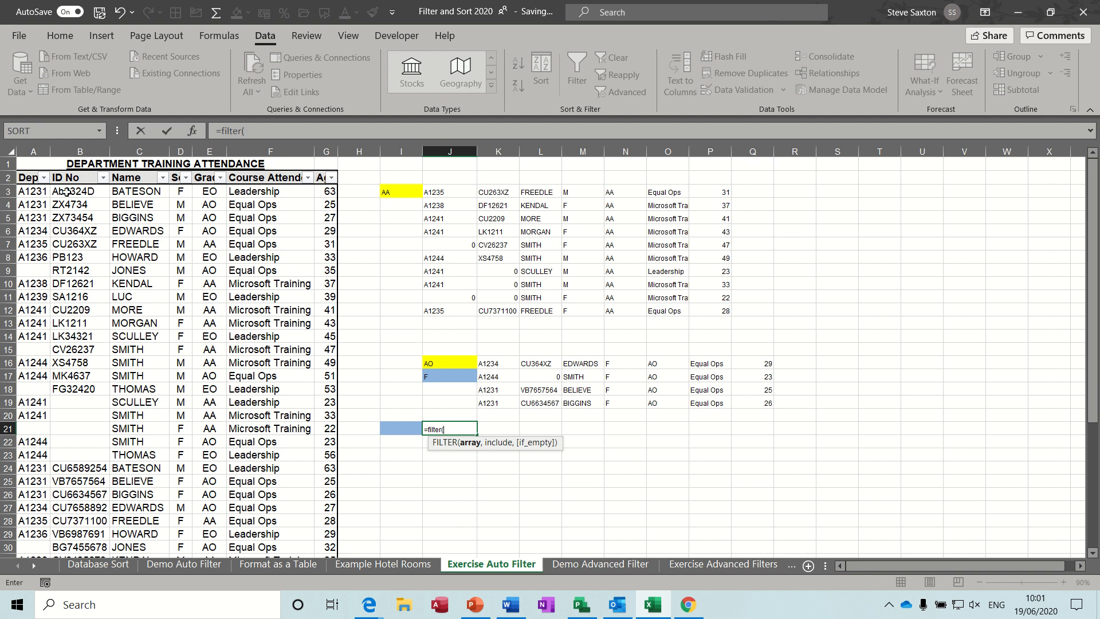
left_click(24, 176)
left_click_drag(24, 176, 330, 530)
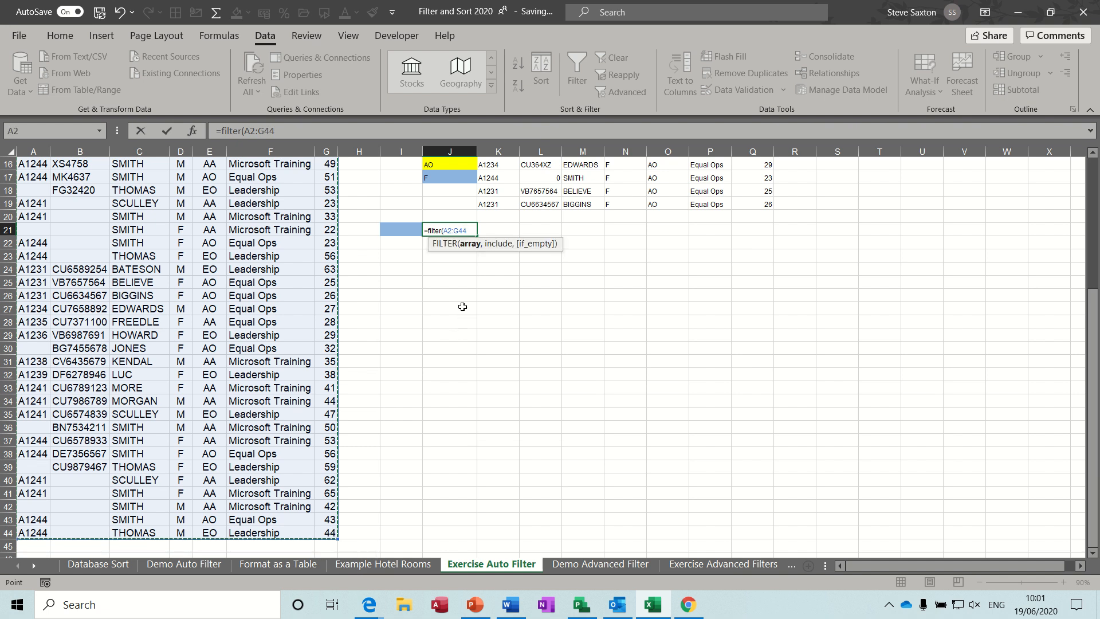
type(",")
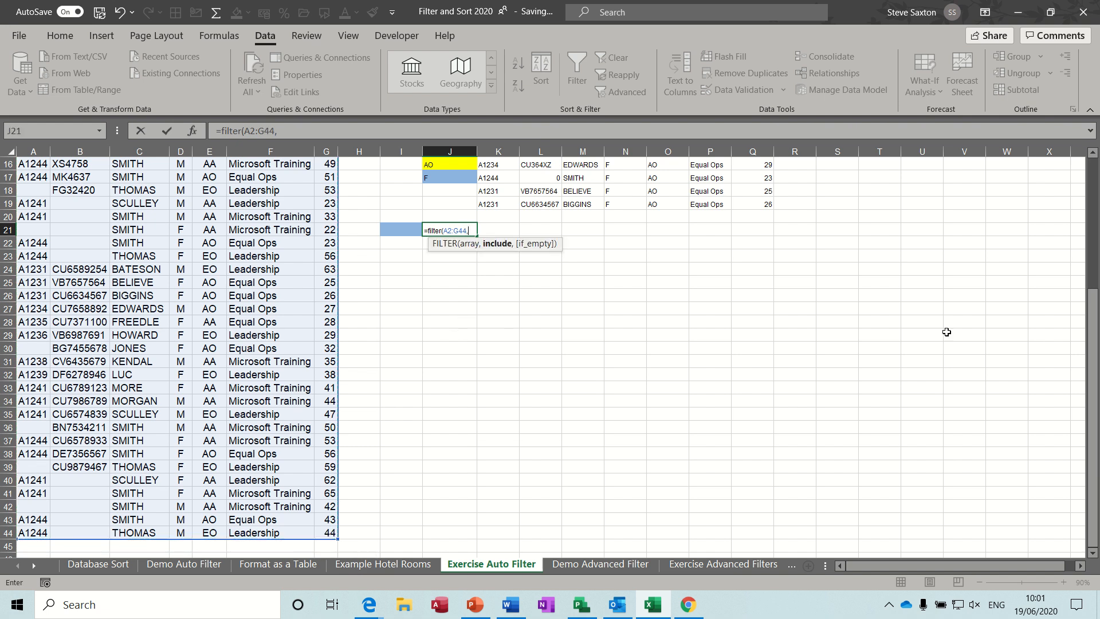
left_click_drag(1093, 392, 1088, 221)
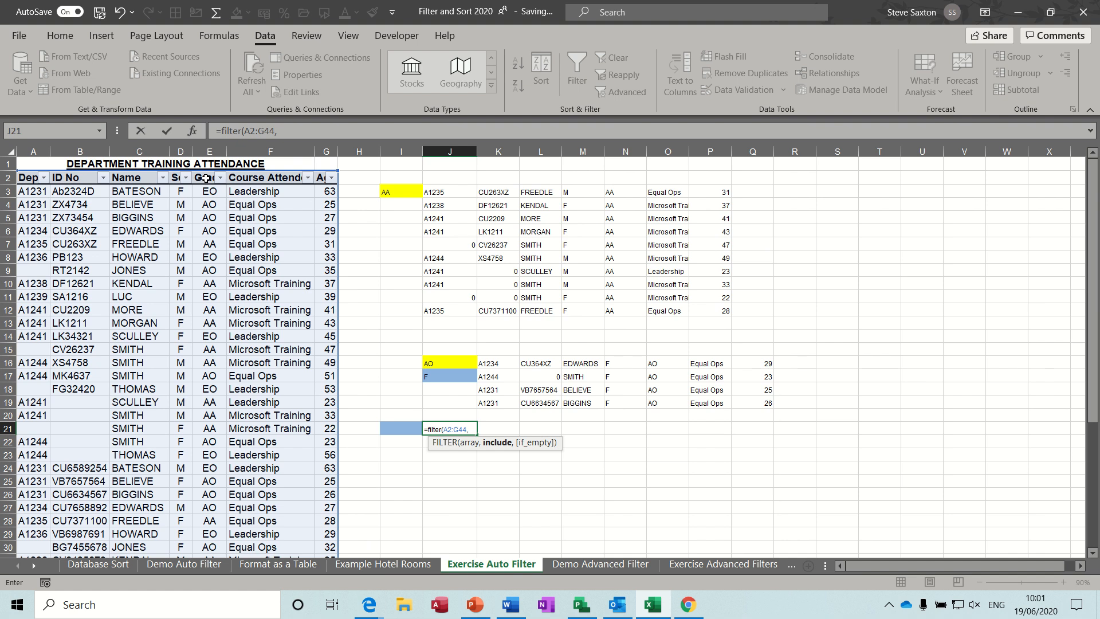
left_click_drag(205, 178, 201, 532)
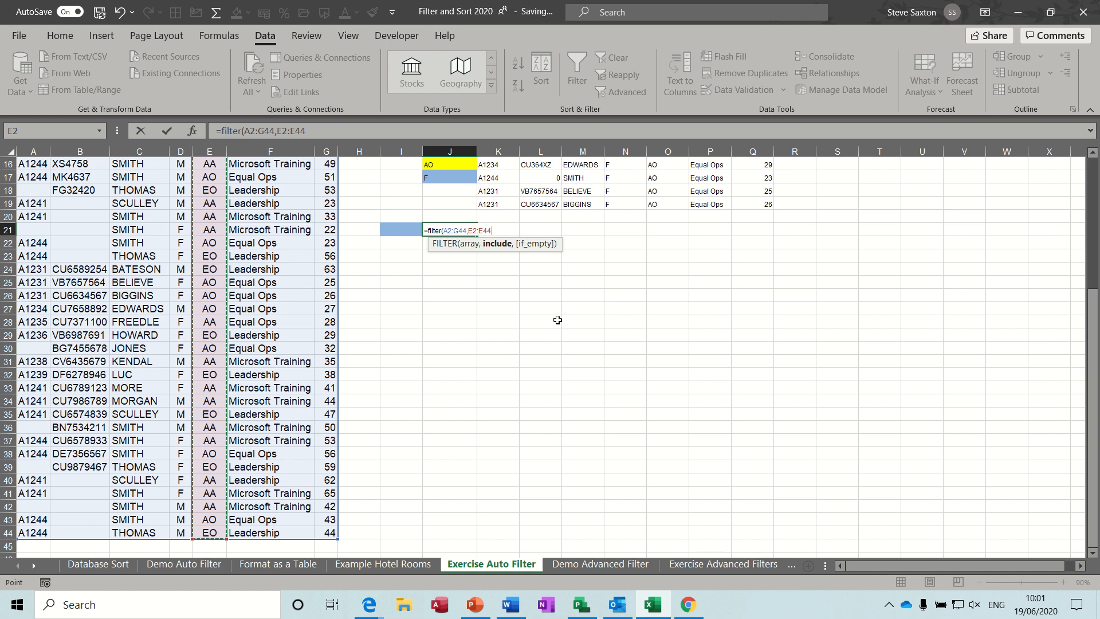
type("=")
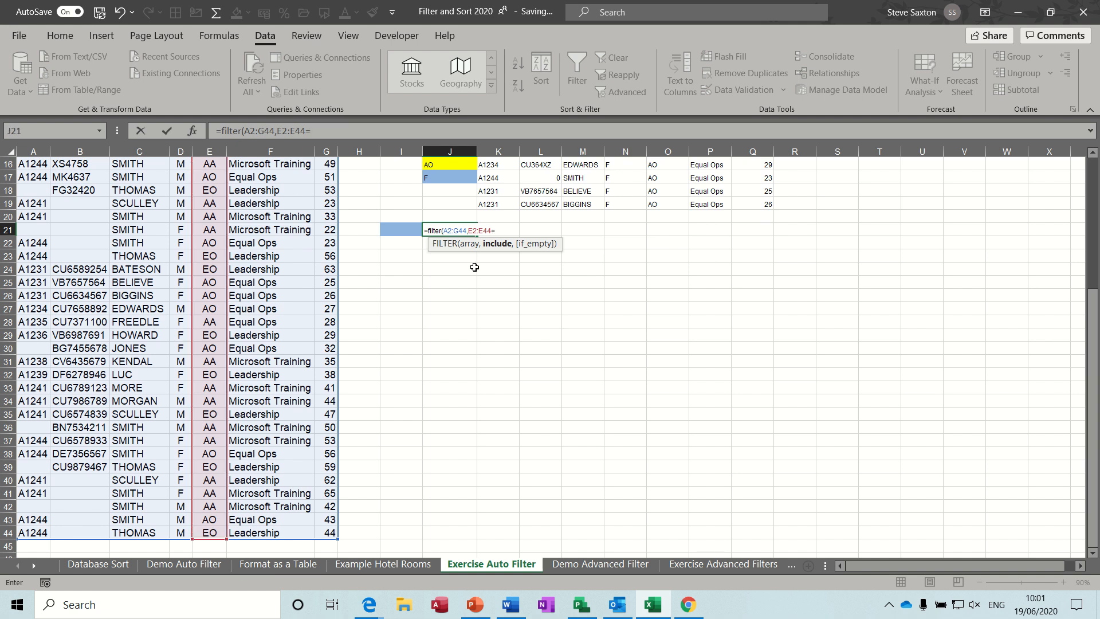
left_click(400, 228)
type(",")
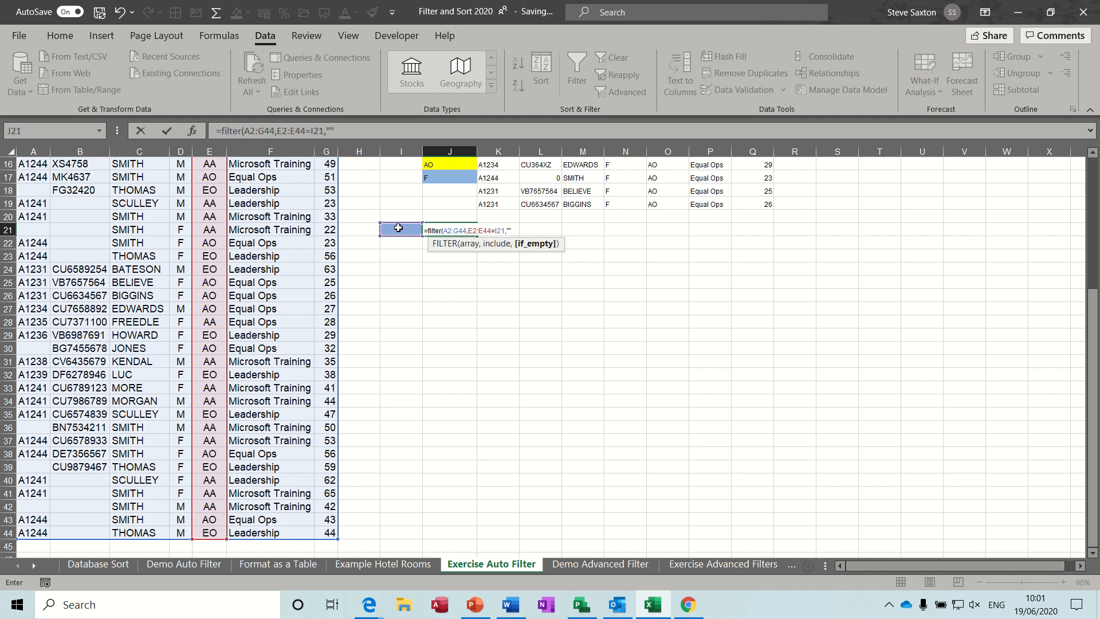
type("\"\")")
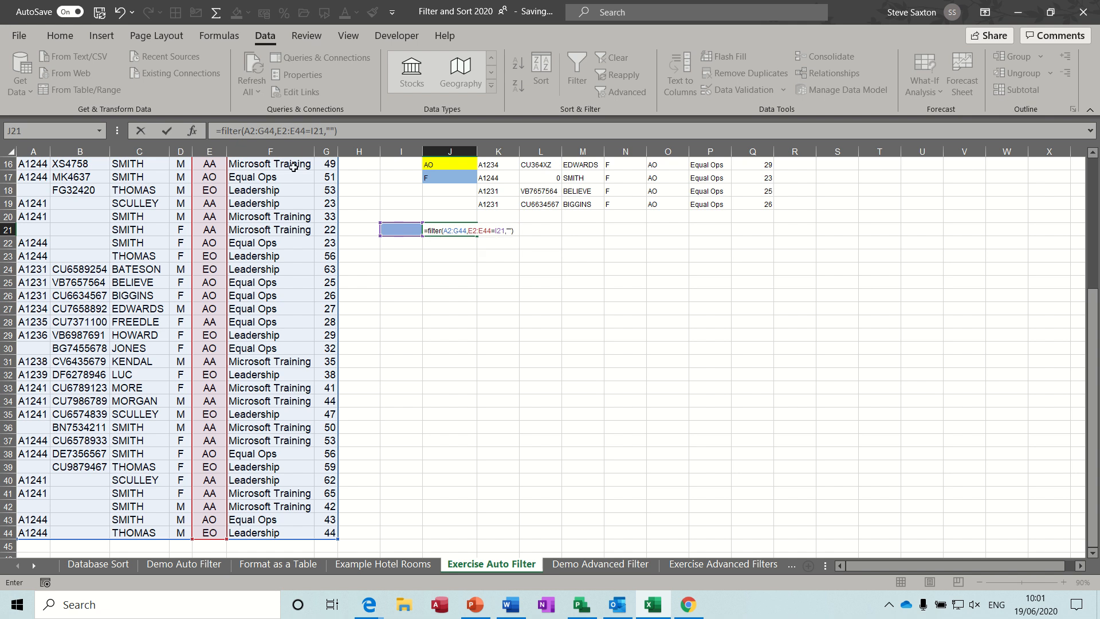
left_click(166, 130)
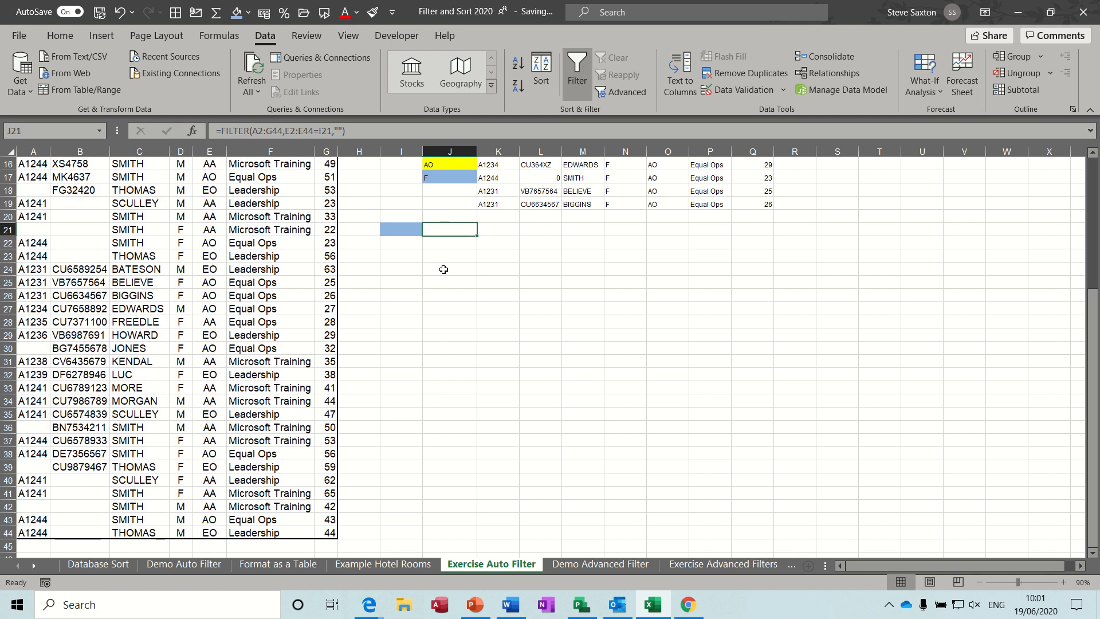
- Switch the grade selector in I21 through AO, AA and EO, ending on AO
left_click(399, 232)
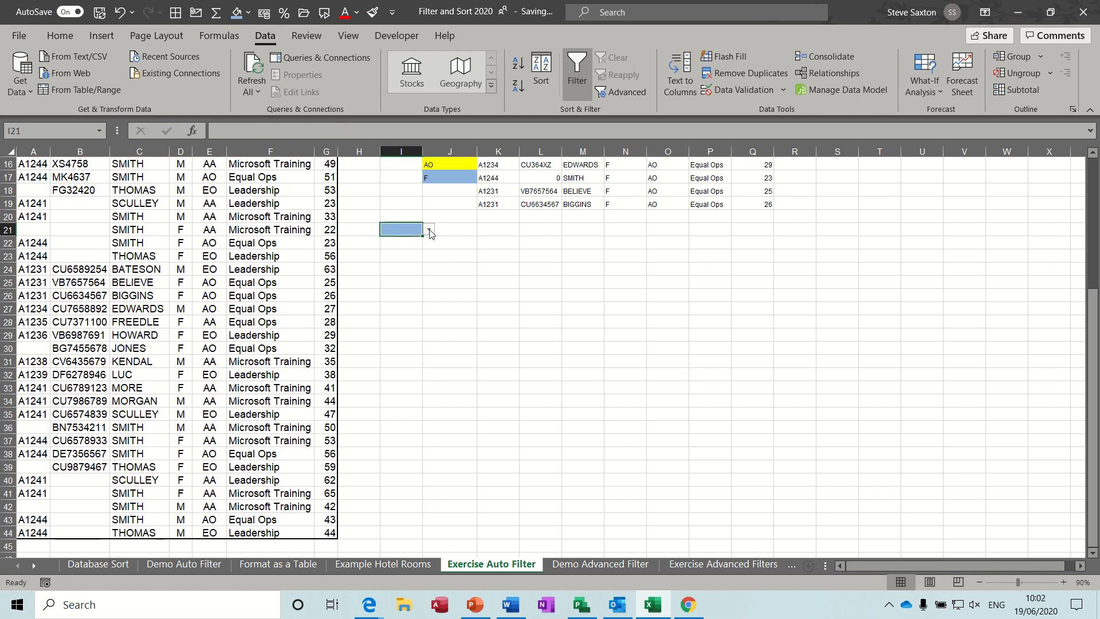
left_click(428, 229)
left_click(421, 240)
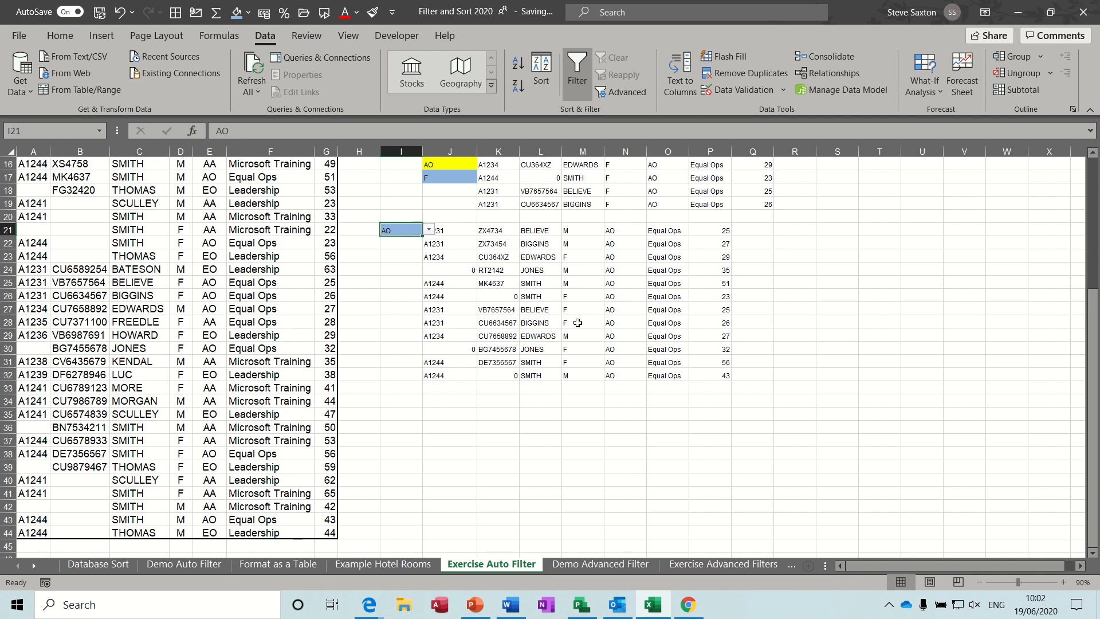
left_click(429, 231)
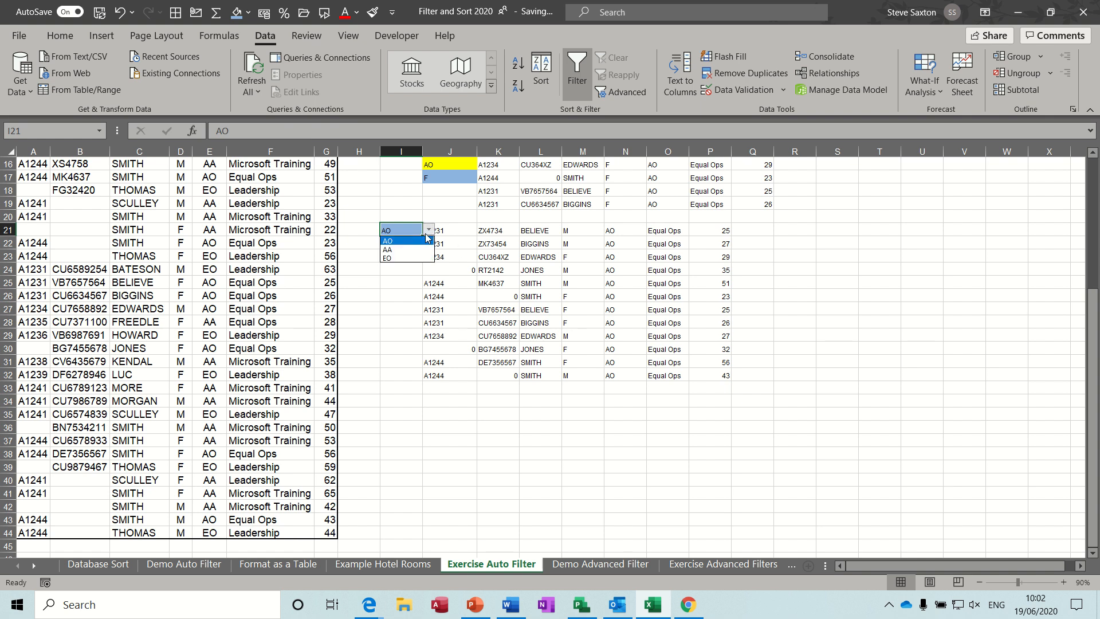
left_click(407, 251)
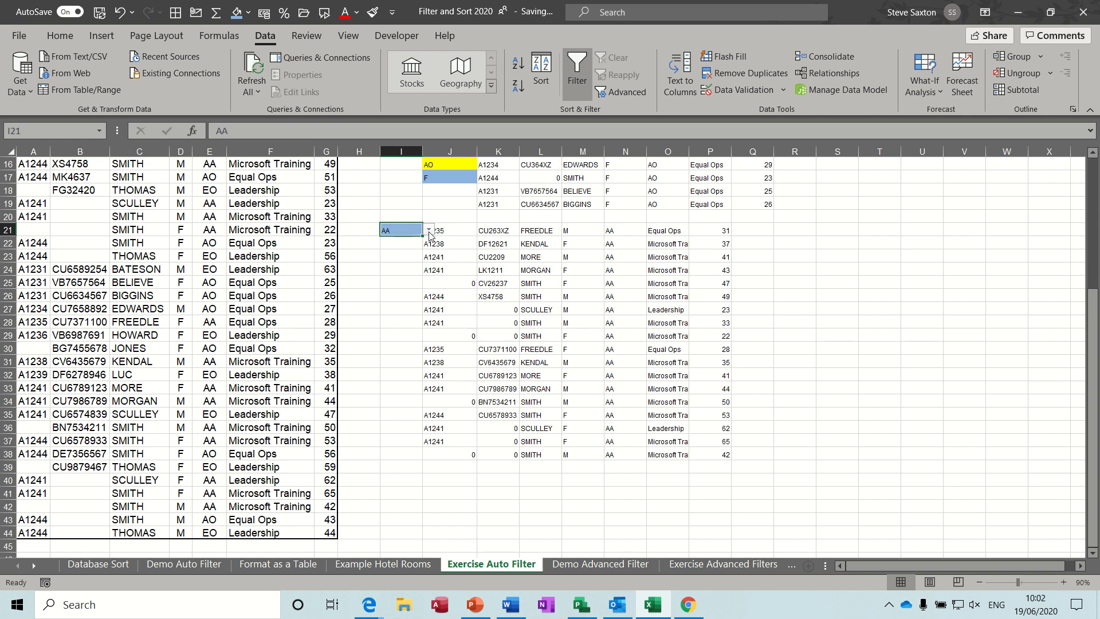
left_click(428, 231)
left_click(407, 263)
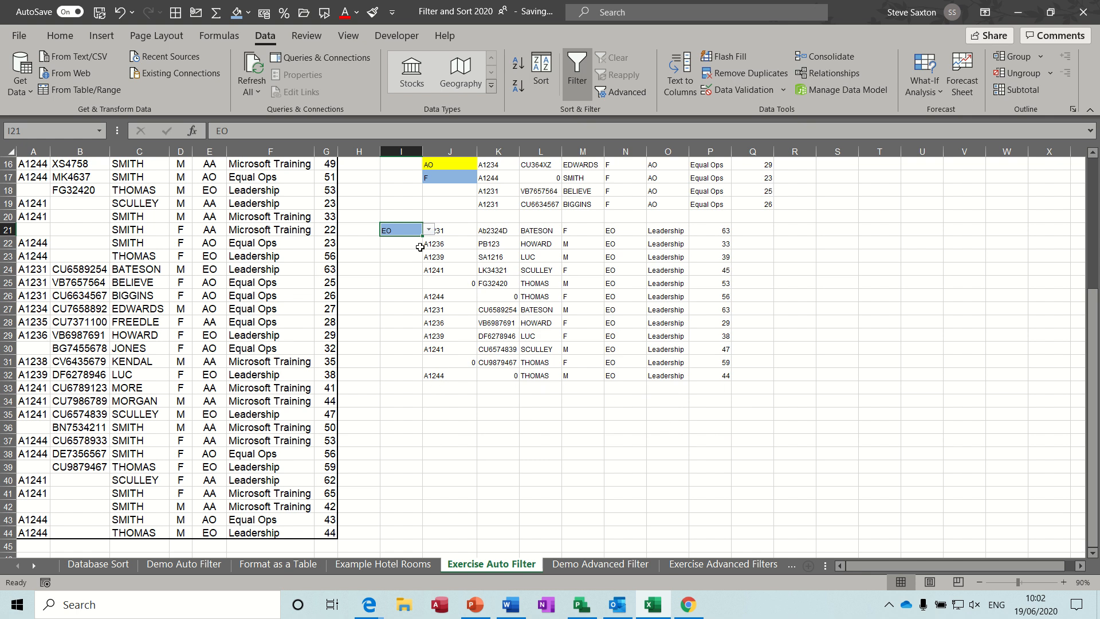
left_click(429, 230)
left_click(405, 241)
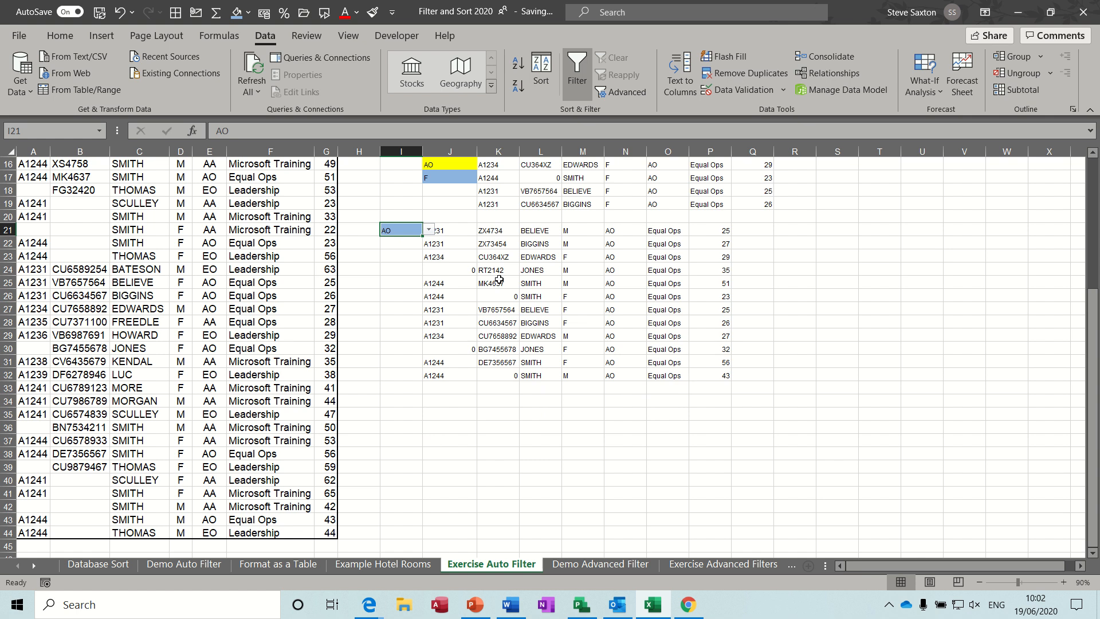
- Examine the grade and gender selectors in J16:J17 and the two-criteria FILTER formula beside them
left_click_drag(1096, 324, 1095, 248)
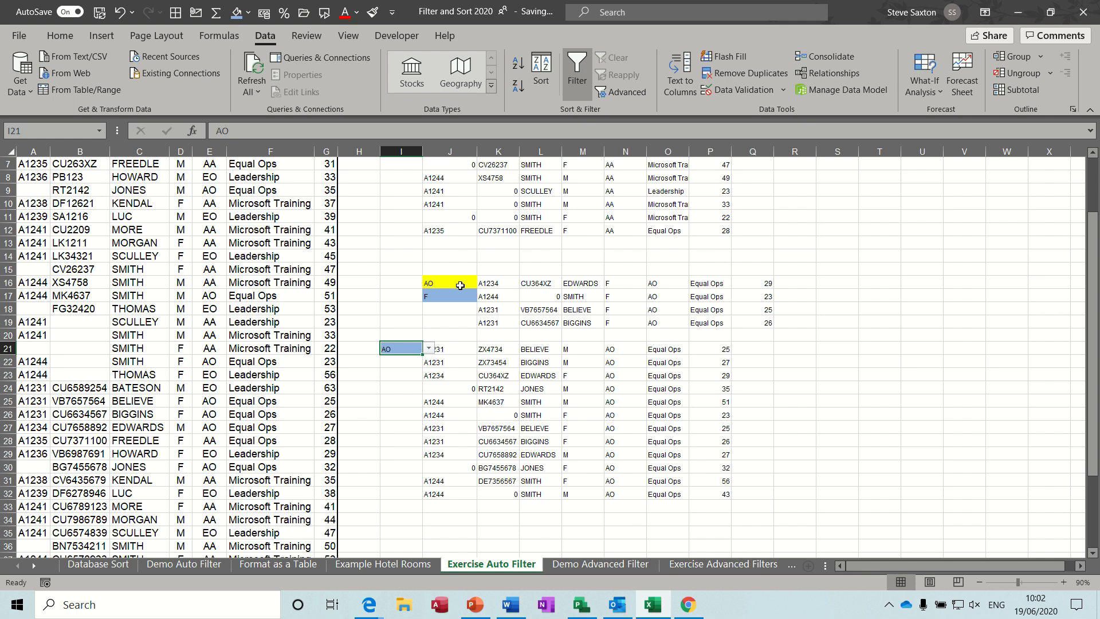
left_click(459, 285)
left_click(484, 283)
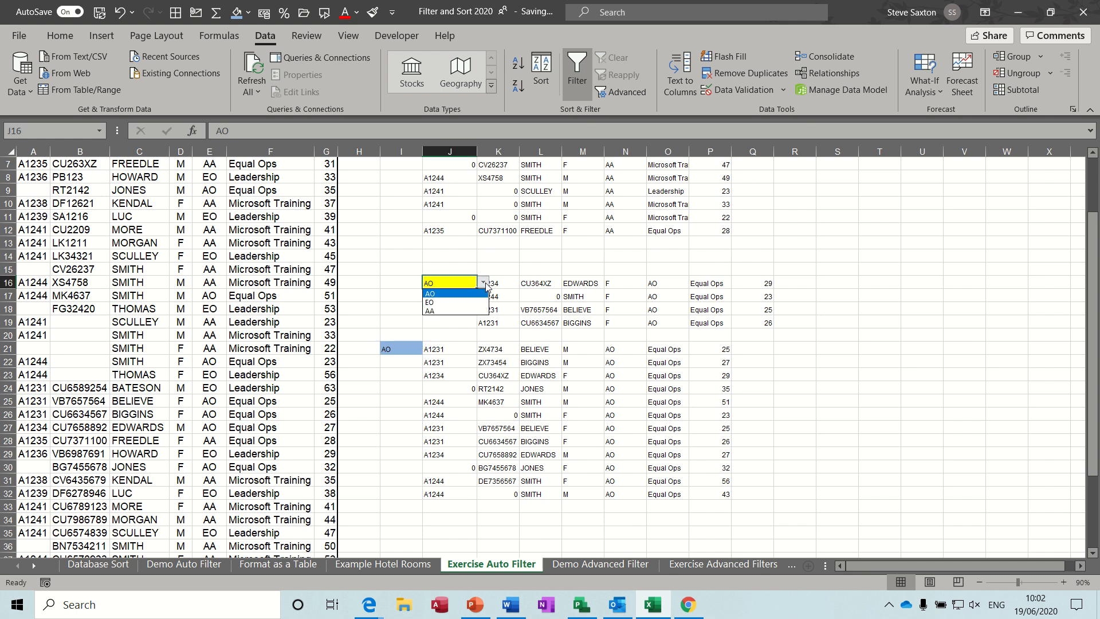
left_click(484, 293)
left_click(485, 297)
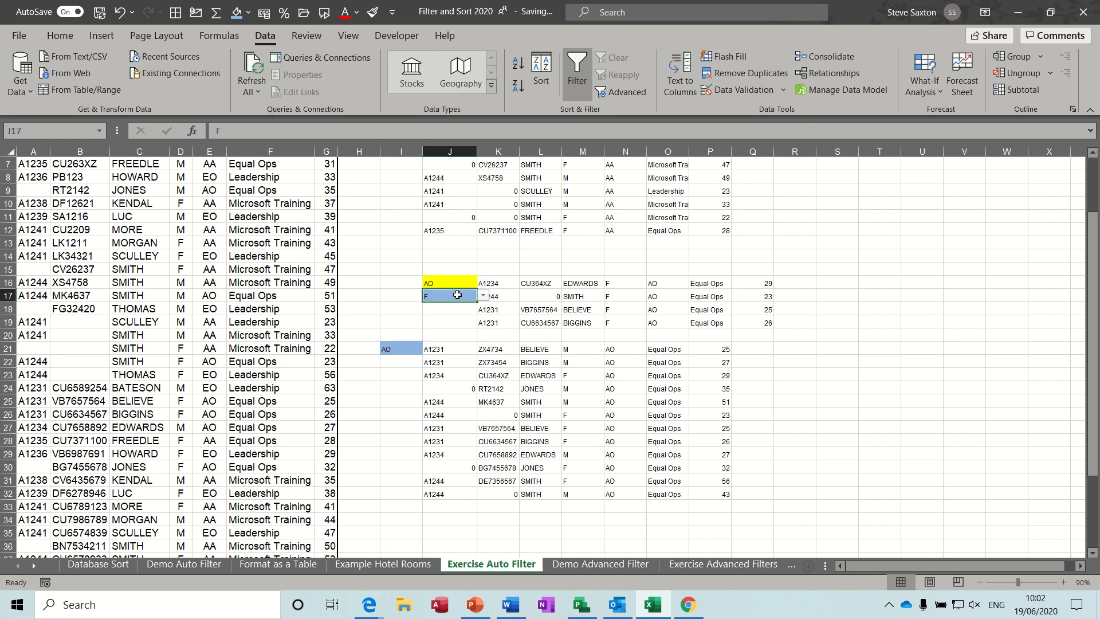
left_click(505, 295)
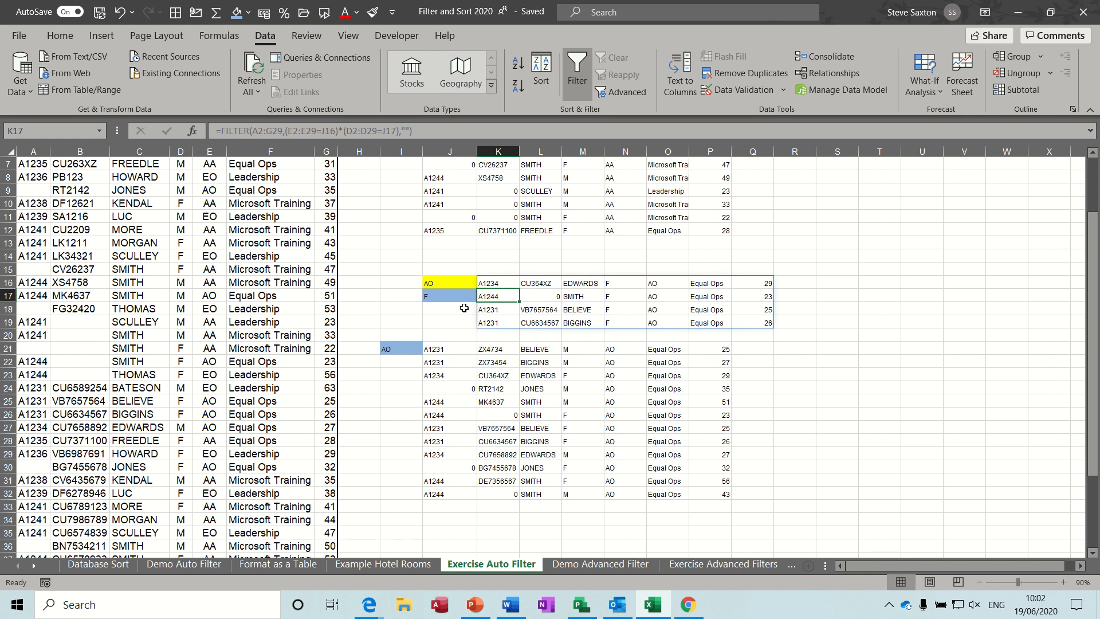
- Clear the FILTER formula from J21
left_click(440, 347)
key("Delete")
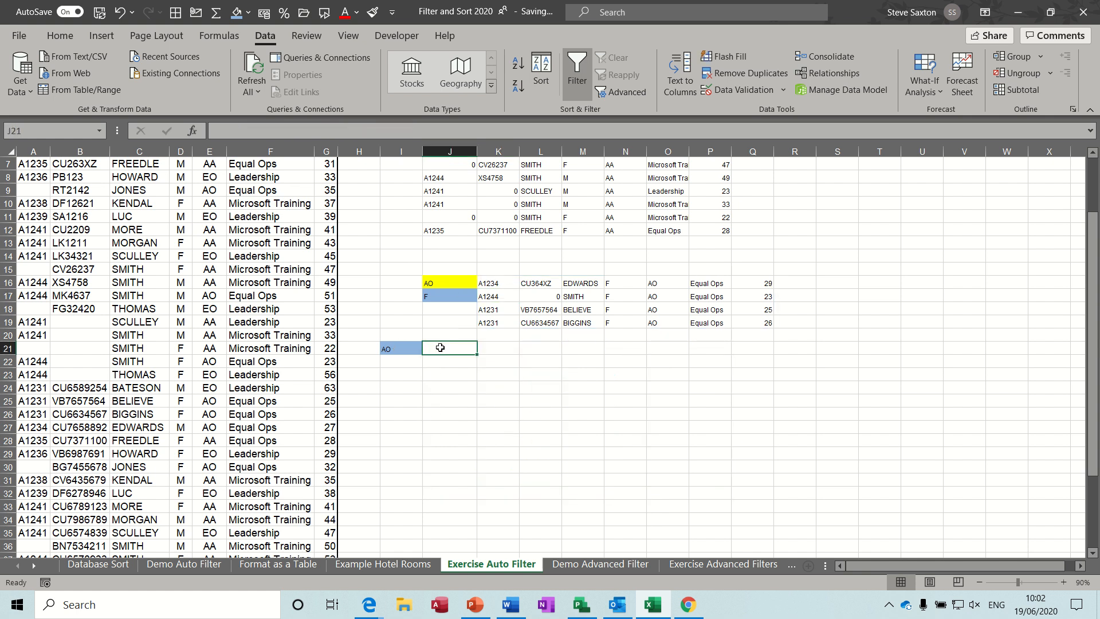
- Copy the gender selector from J17 to I22, below the grade selector, and fill the copy orange
left_click(442, 298)
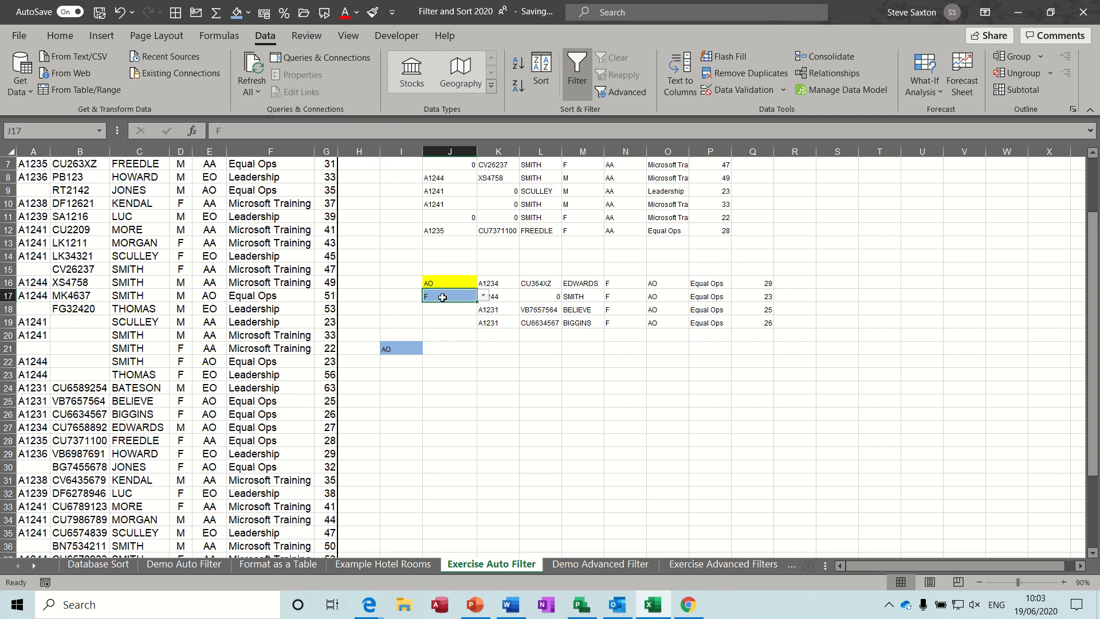
key("ctrl+c")
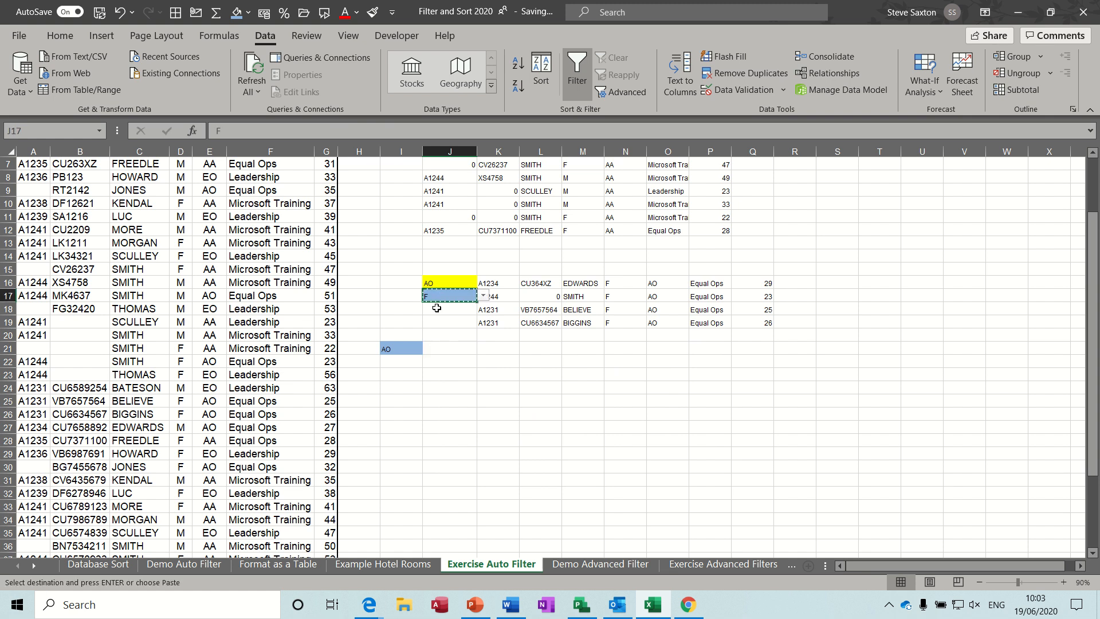
left_click(402, 365)
key("ctrl+v")
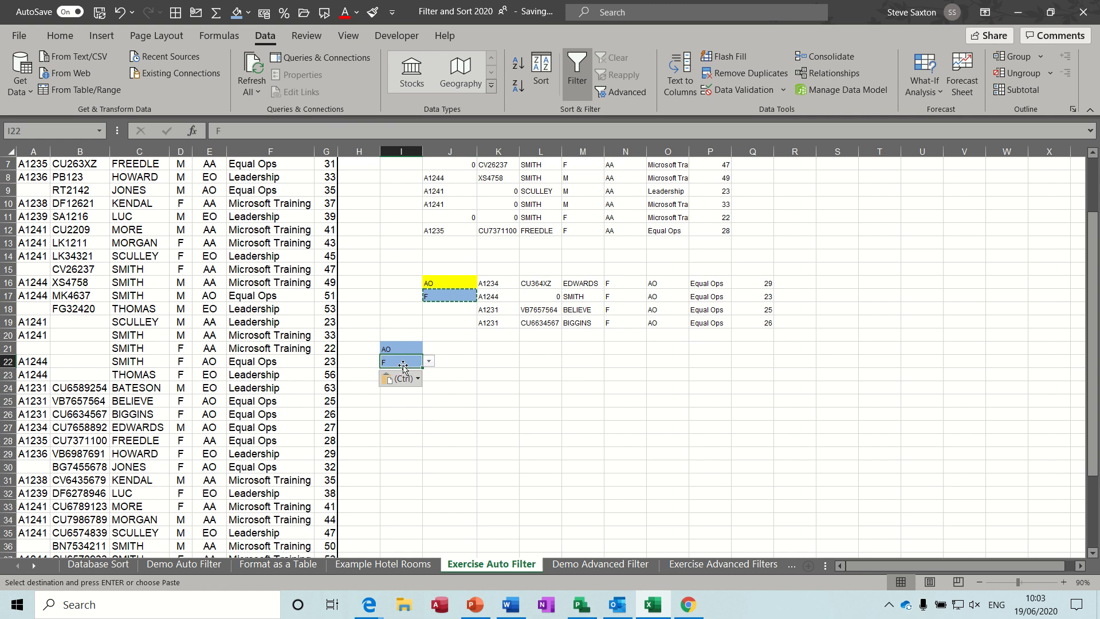
left_click(248, 13)
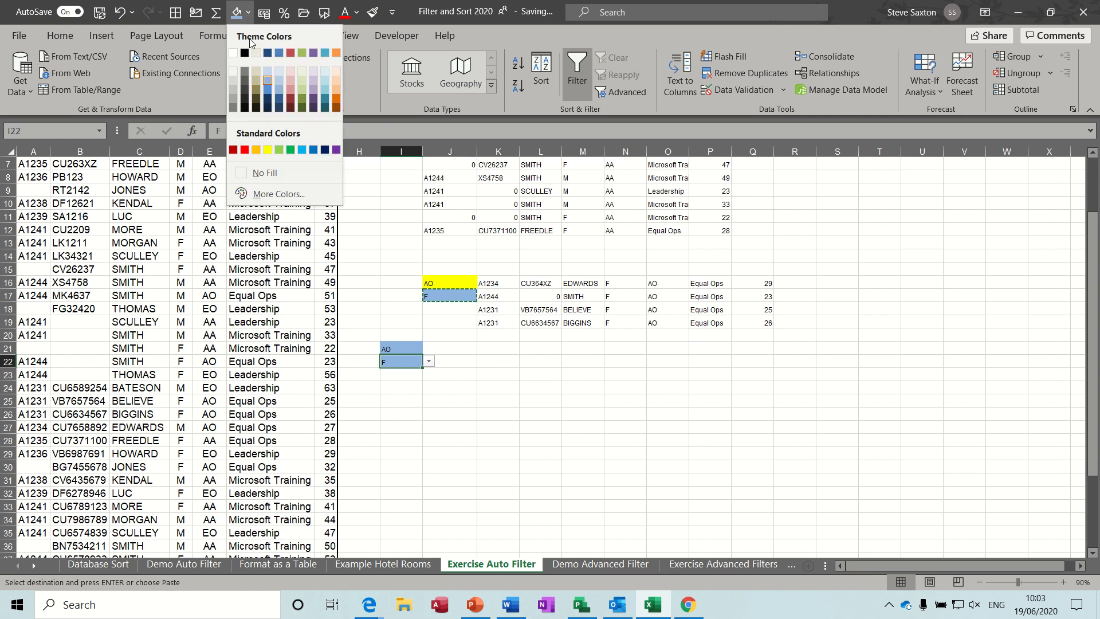
left_click(256, 150)
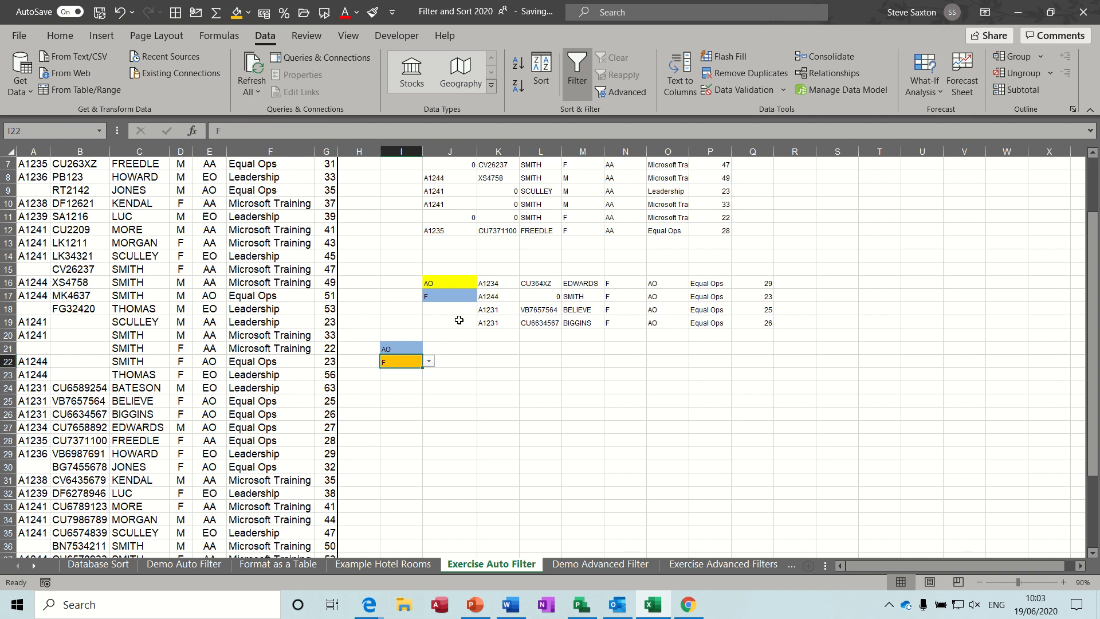
- Start a FILTER formula in J21 with the whole attendance list A2:G44 as its array
left_click(458, 350)
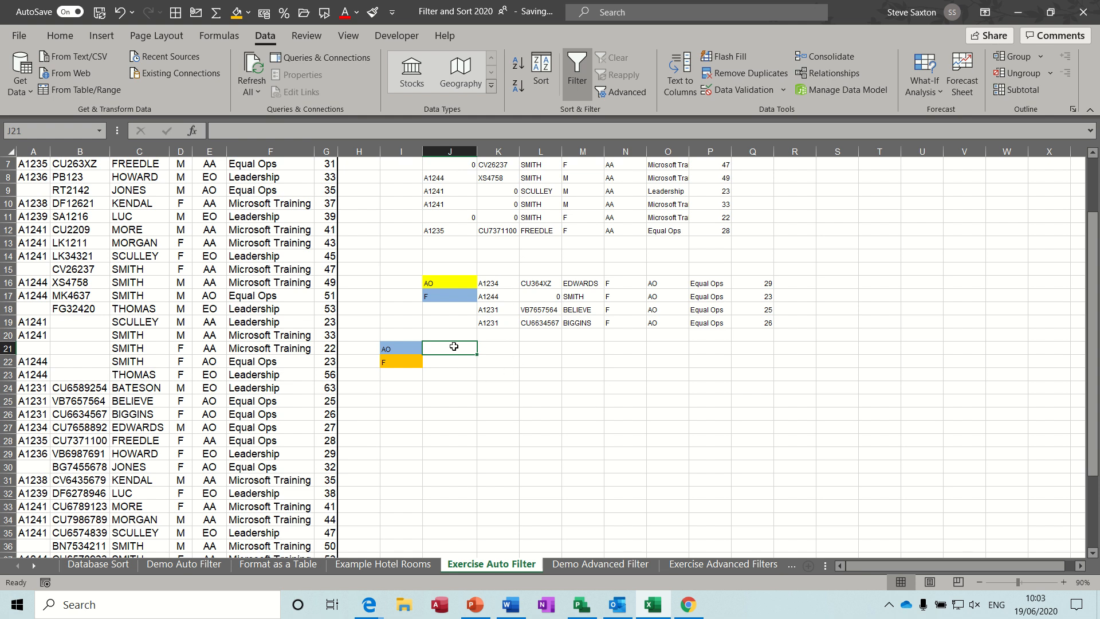
type("=filter")
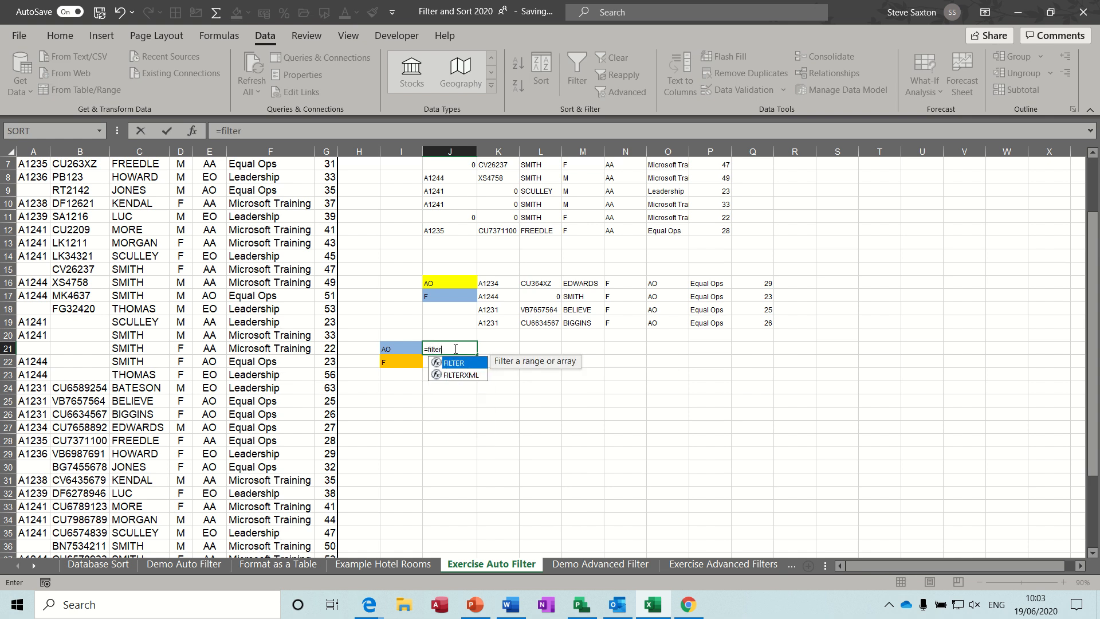
type("(")
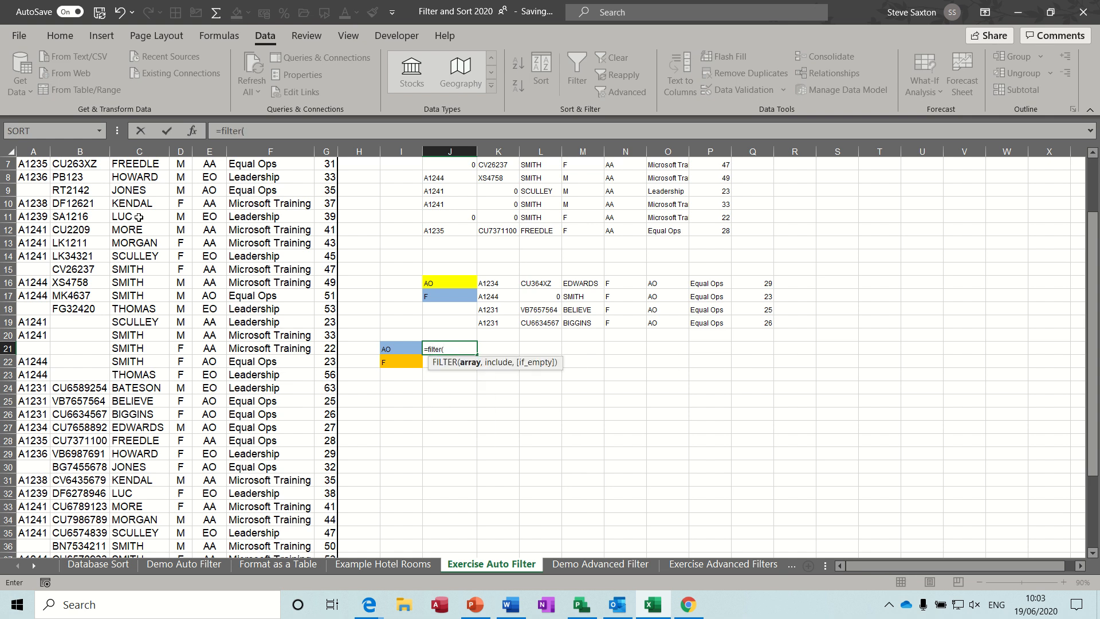
left_click_drag(1092, 348, 1092, 263)
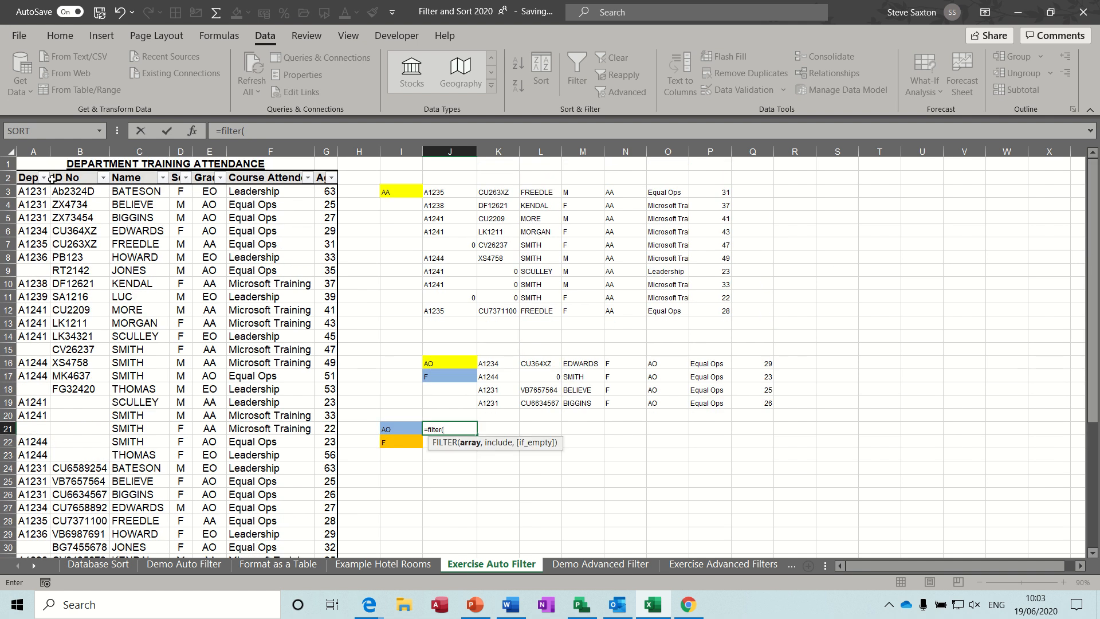
left_click_drag(34, 177, 324, 533)
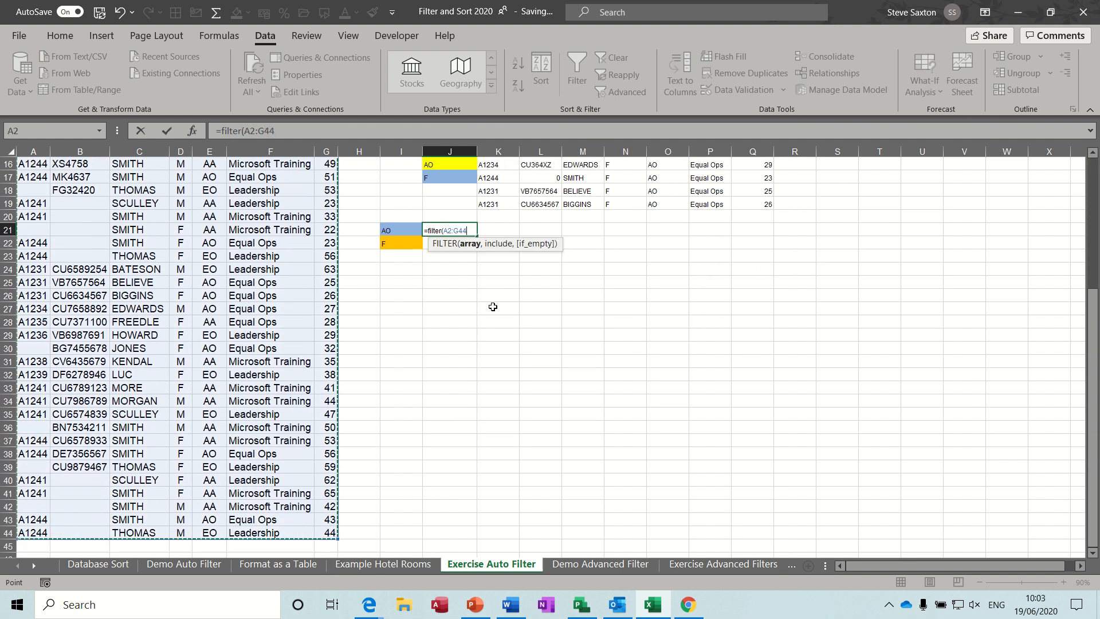
type(",")
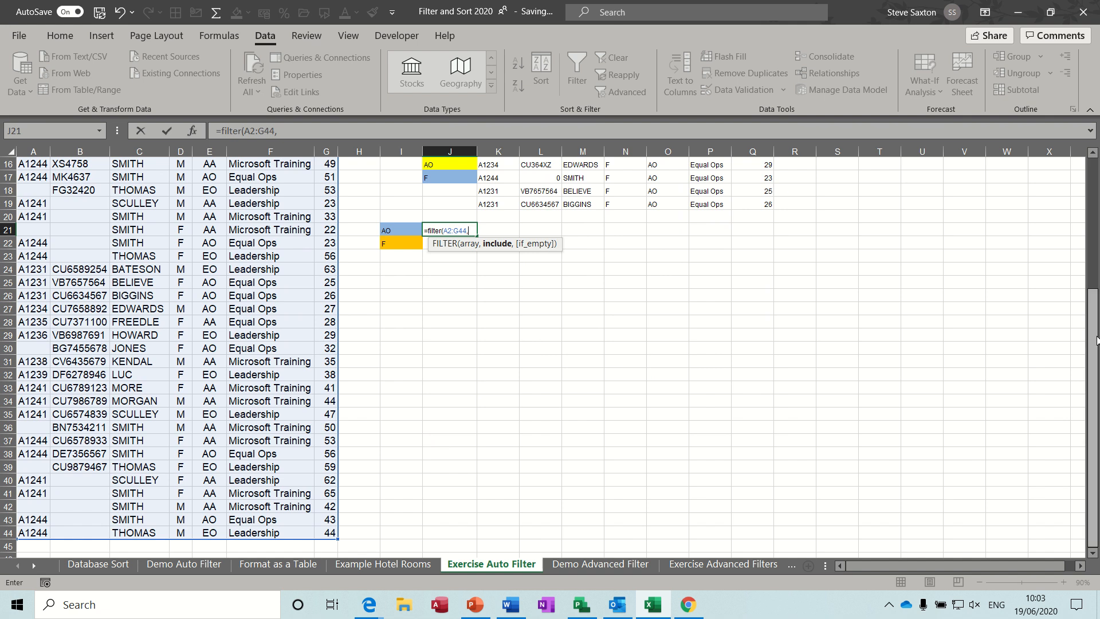
- Add the grade criterion (E2:E44=I21) to the formula's include argument, followed by * for a second condition
left_click_drag(1096, 340, 855, 194)
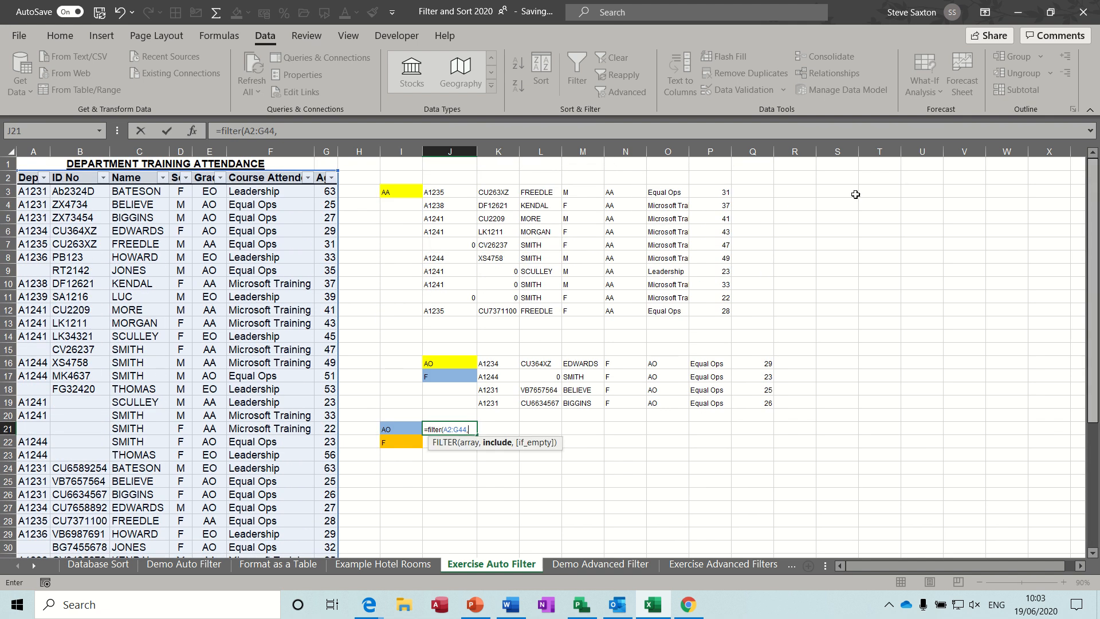
left_click_drag(208, 178, 211, 530)
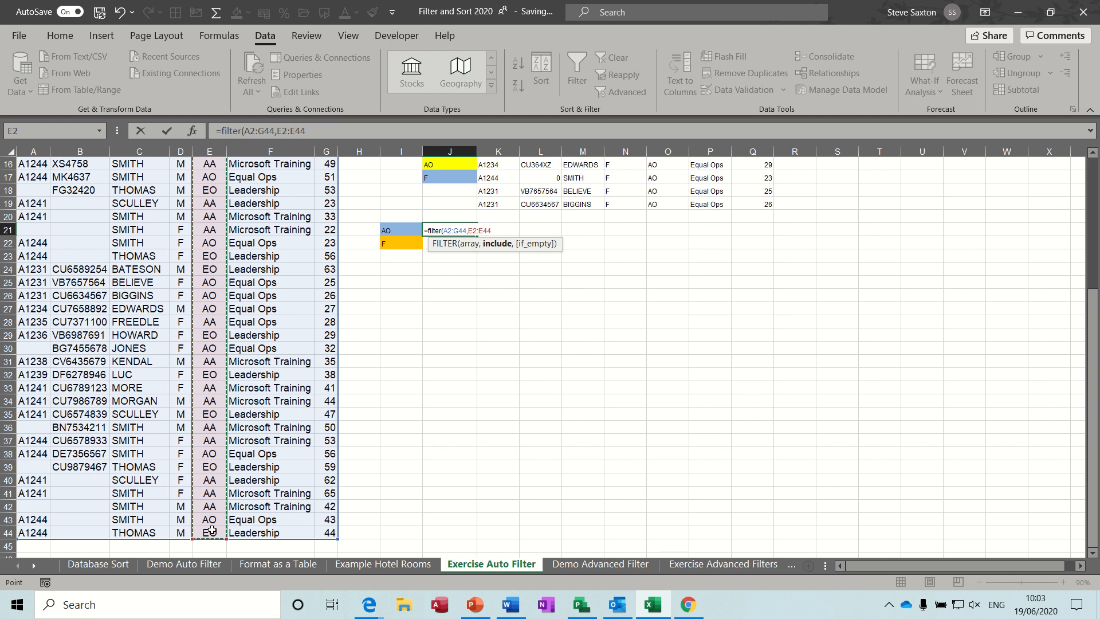
type("=")
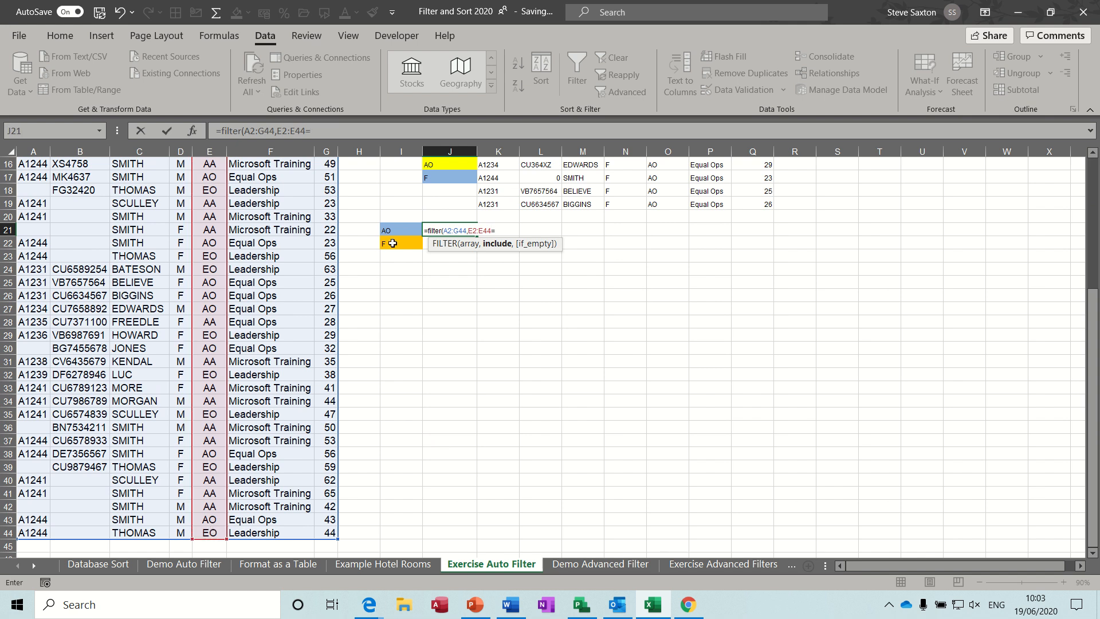
left_click(394, 230)
left_click(469, 231)
type("(")
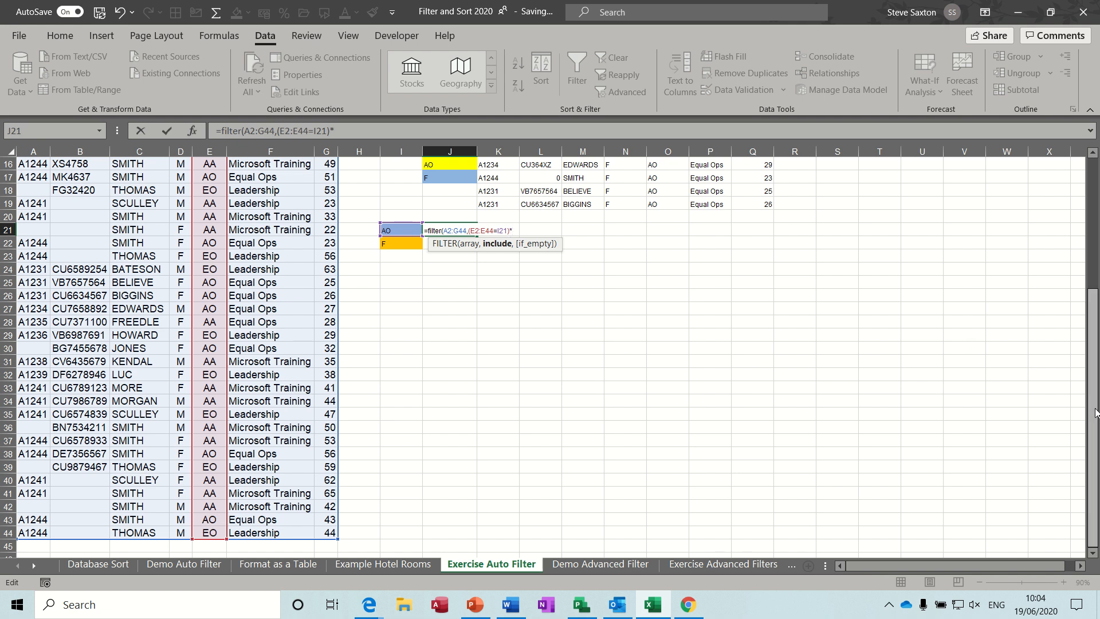
- Add the bracketed gender criterion (D2:D44=I22) as the second condition of the include argument
left_click_drag(1095, 412, 1095, 284)
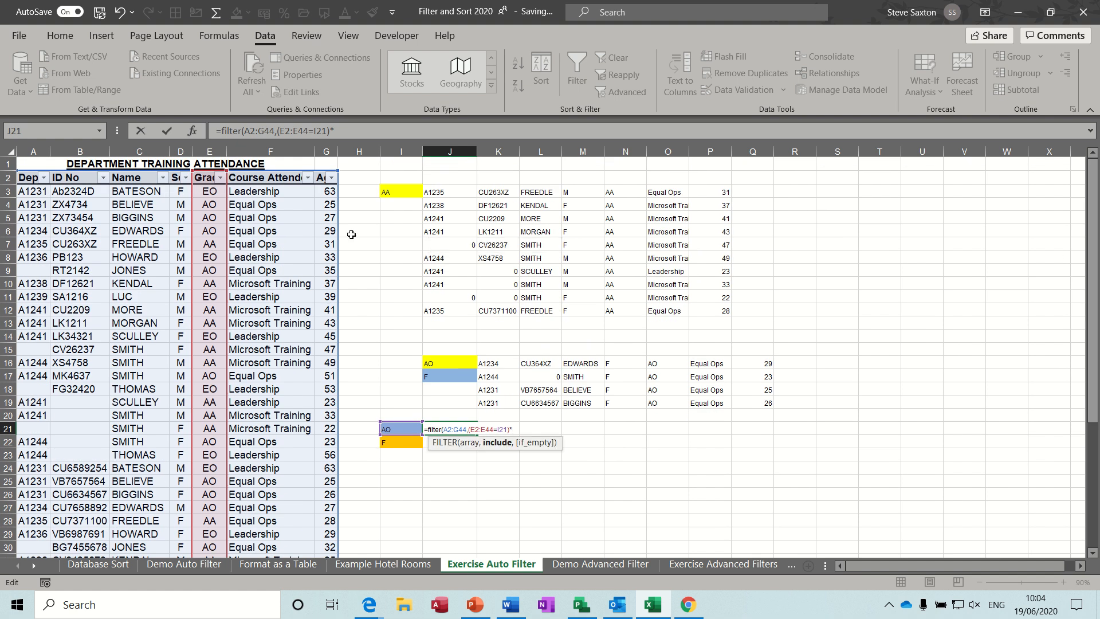
left_click_drag(179, 177, 178, 533)
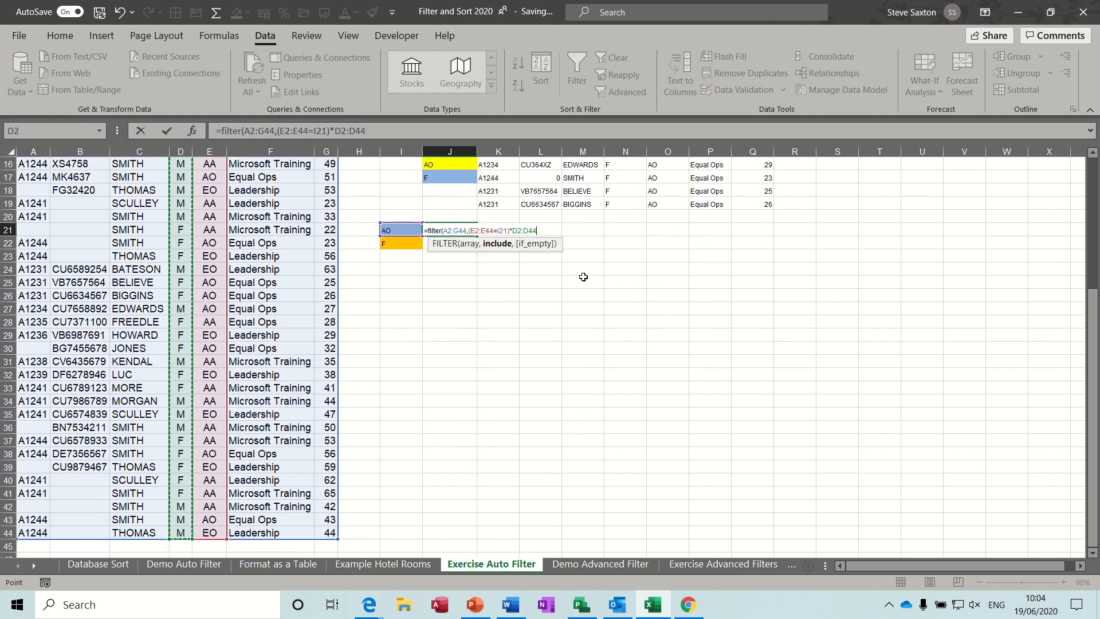
type("=")
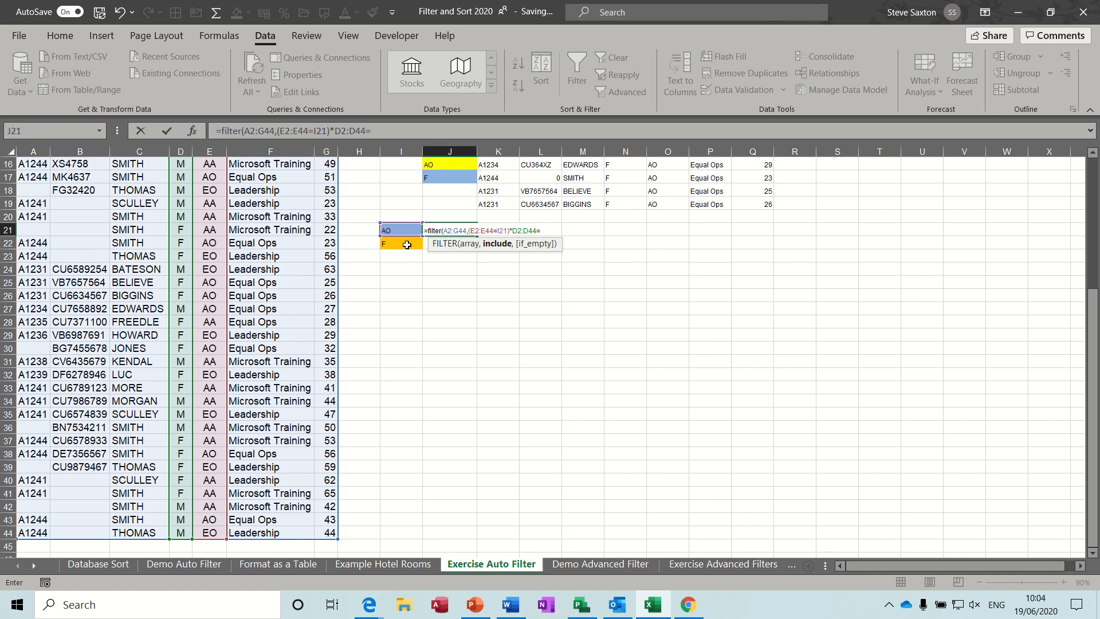
left_click(399, 245)
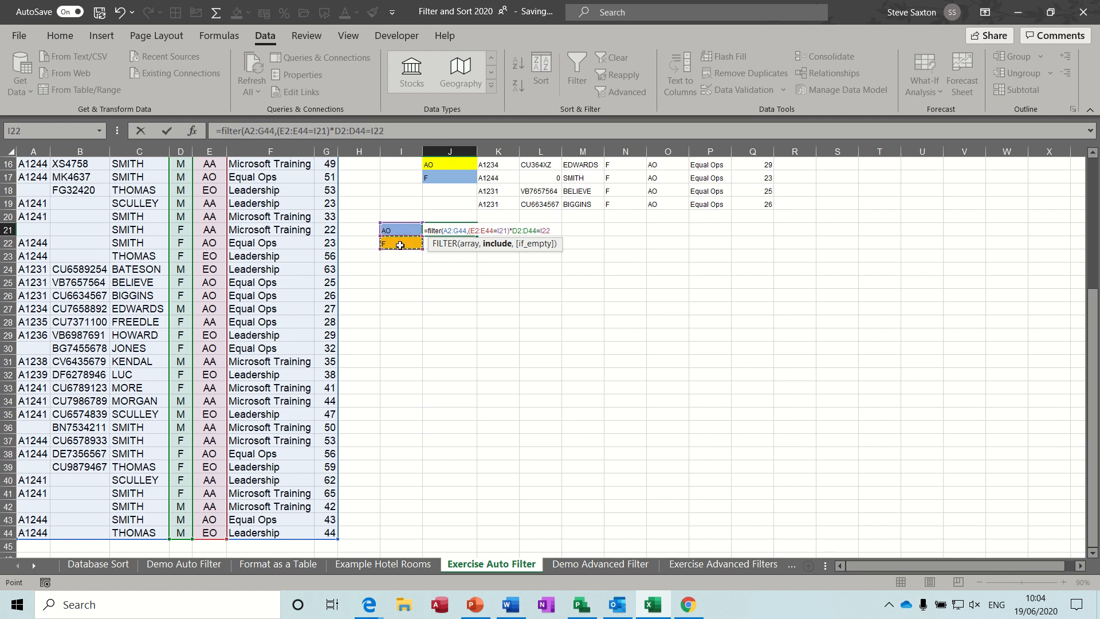
type(")")
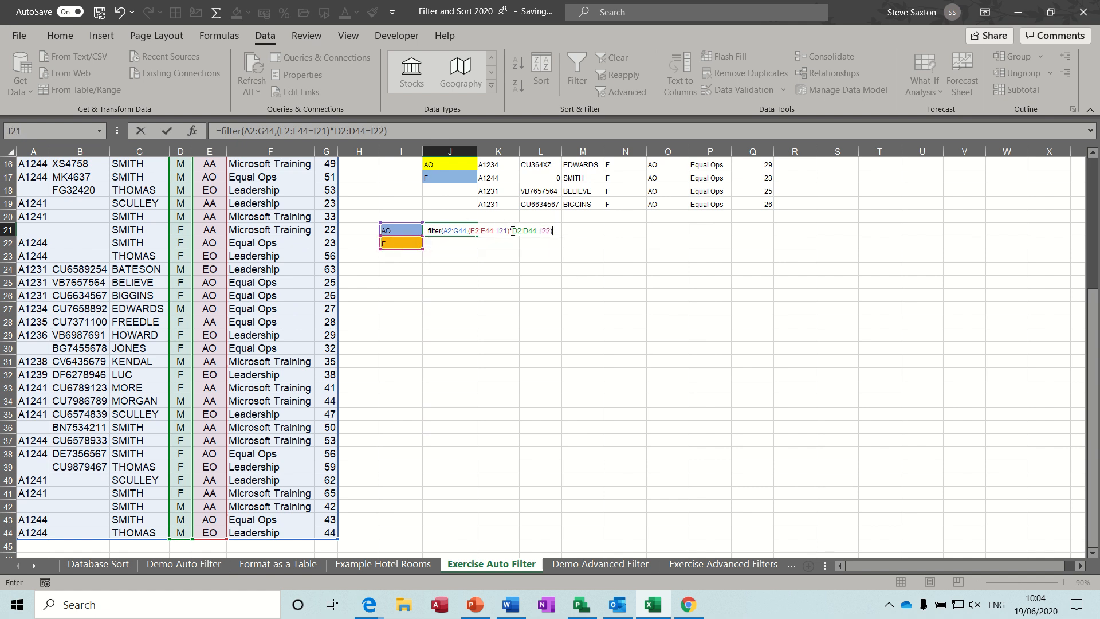
left_click(514, 231)
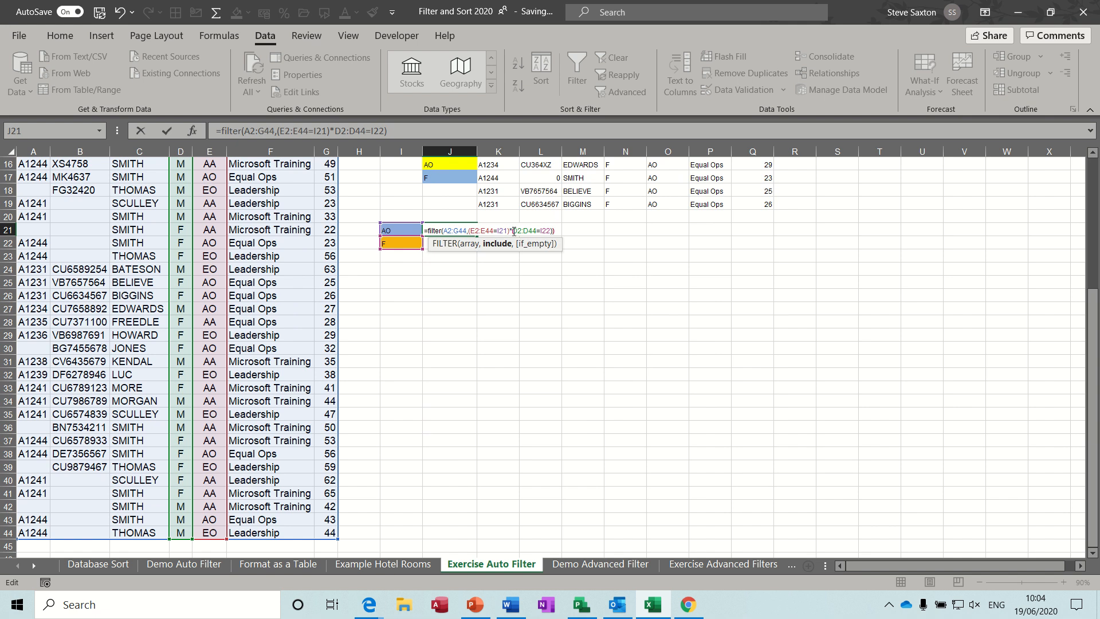
type("(")
- Complete the J21 formula with "" as the if_empty value and enter it
type(",")
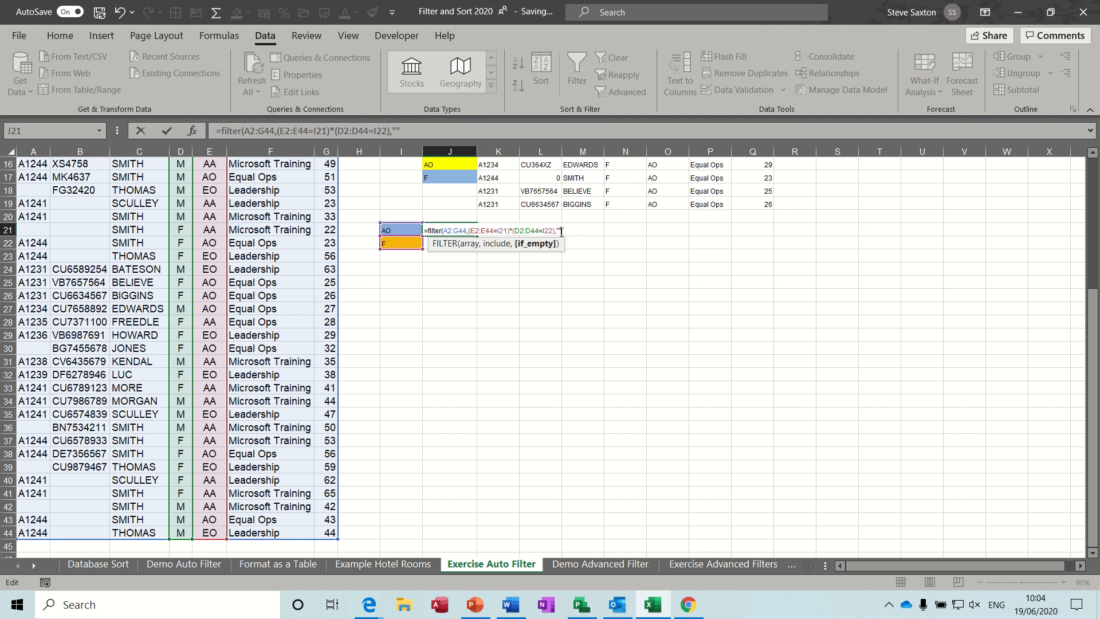
type("\"\")")
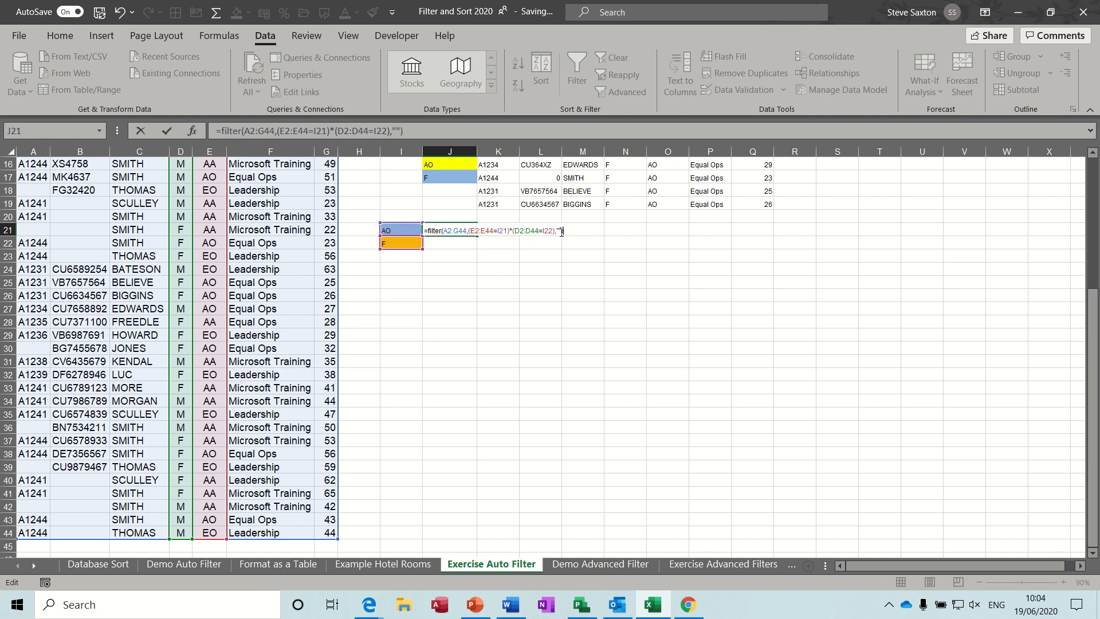
left_click(165, 131)
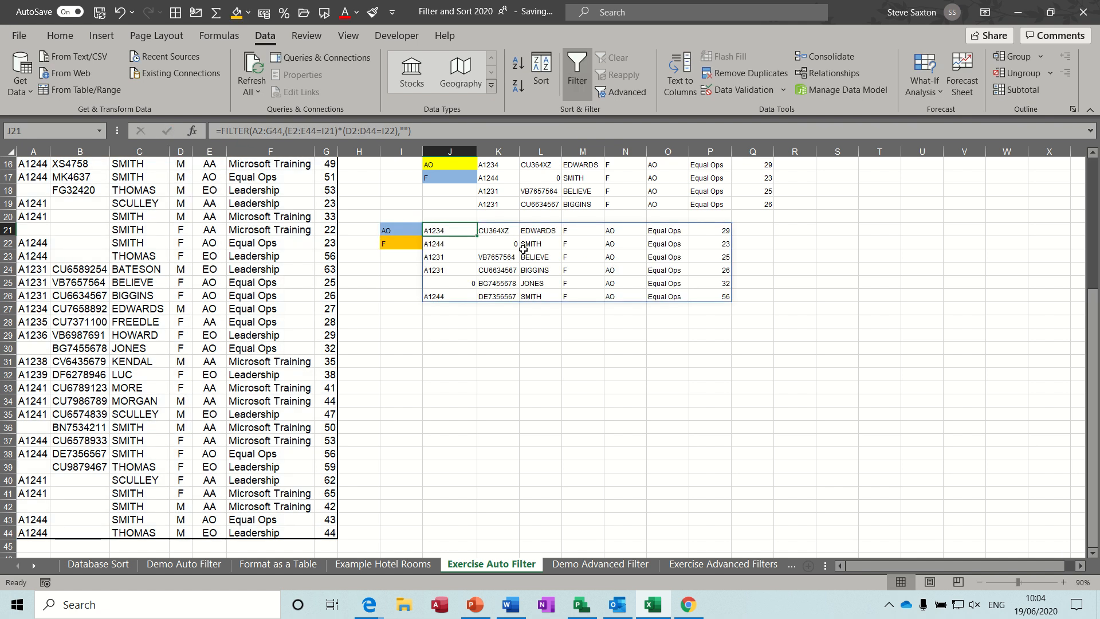
- Switch the grade selector in I21 to AA and then to EO
left_click(407, 229)
left_click(429, 231)
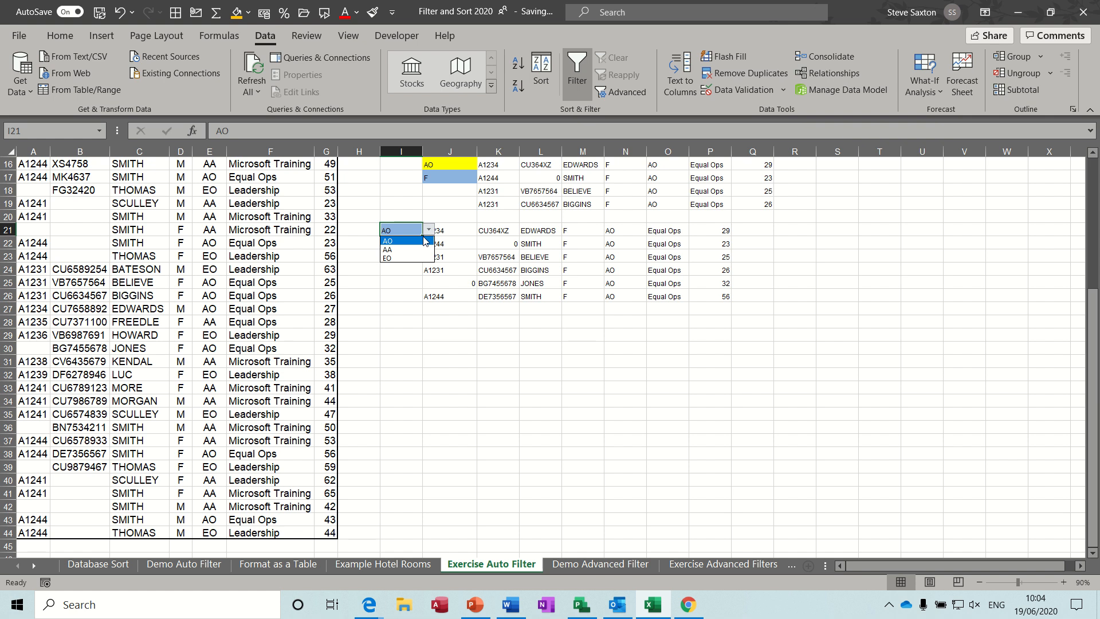
left_click(412, 246)
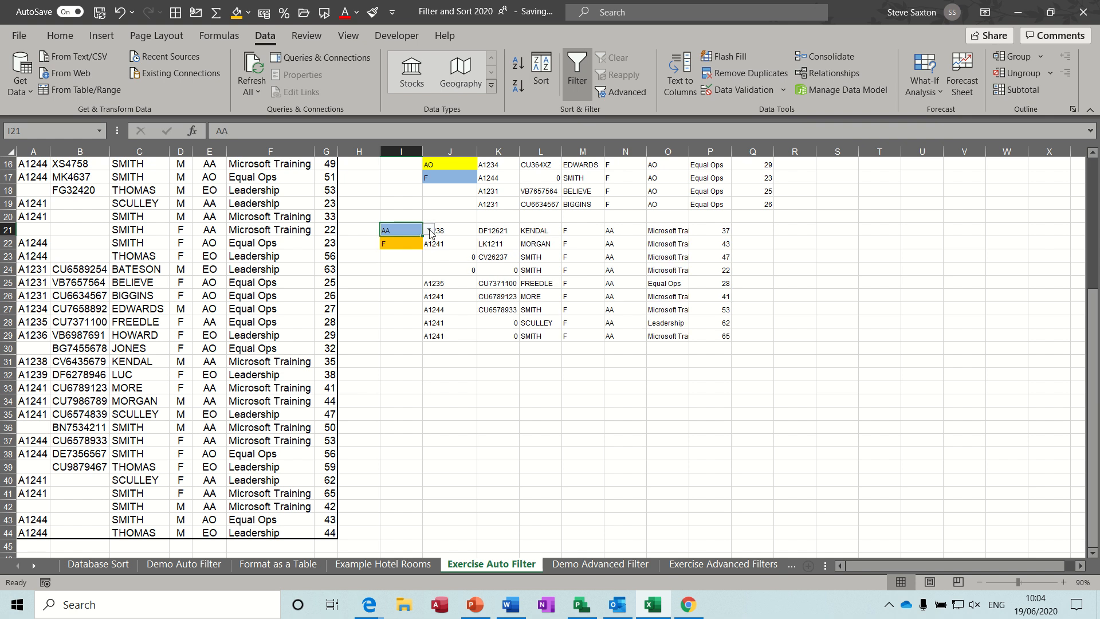
left_click(429, 231)
left_click(407, 250)
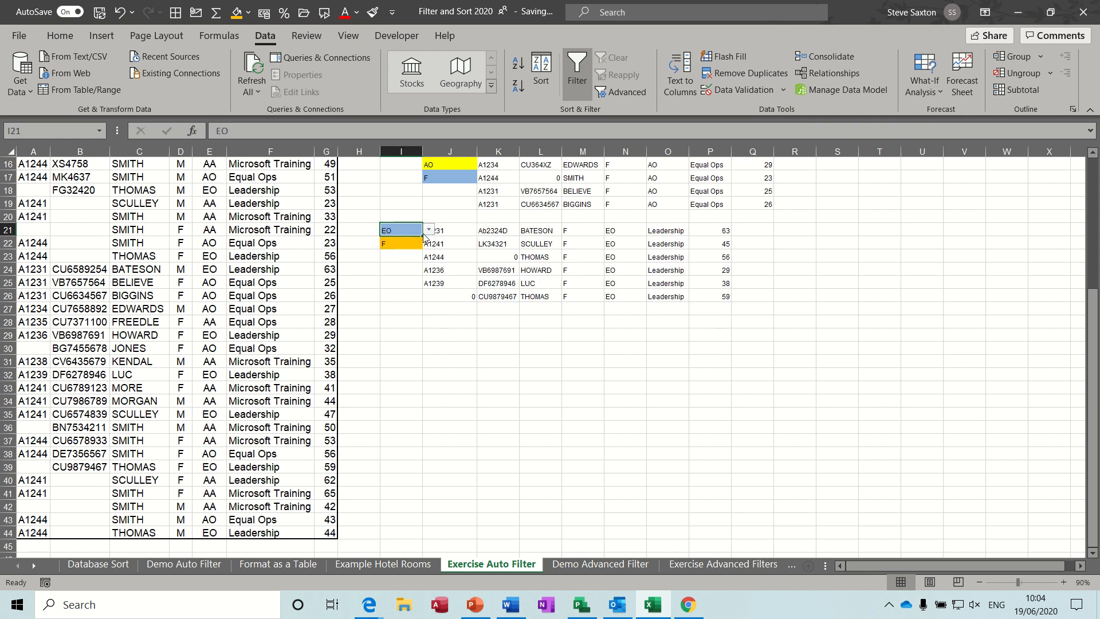
- Set the gender selector in I22 to M
left_click(413, 245)
left_click(429, 244)
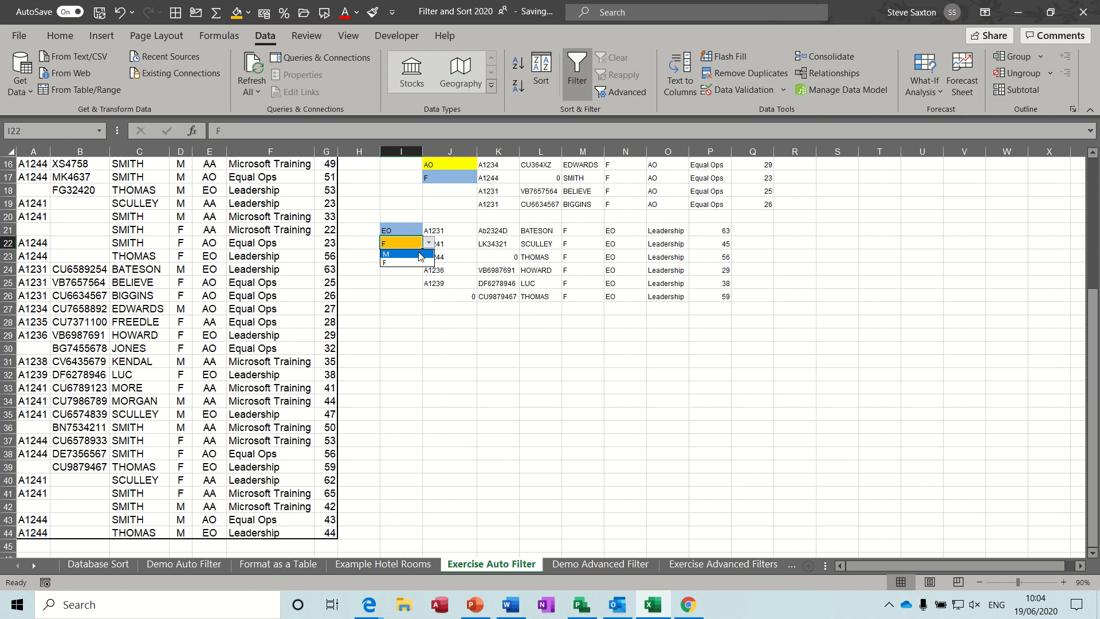
left_click(422, 262)
- Switch the grade selector in I21 to AO, ending on AA
left_click(410, 229)
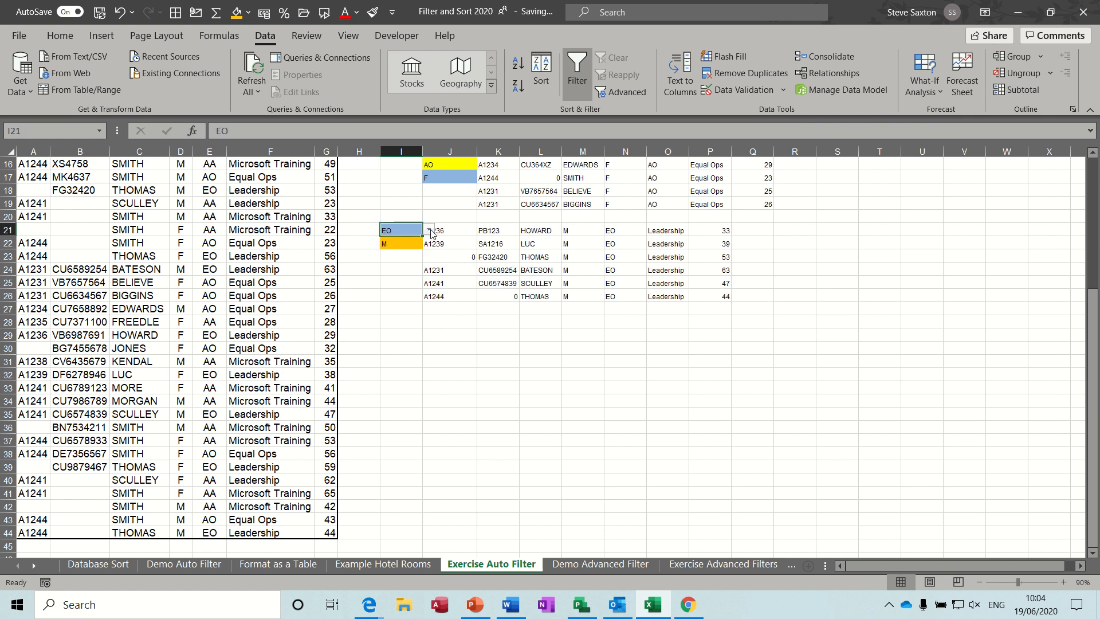
left_click(429, 230)
left_click(416, 241)
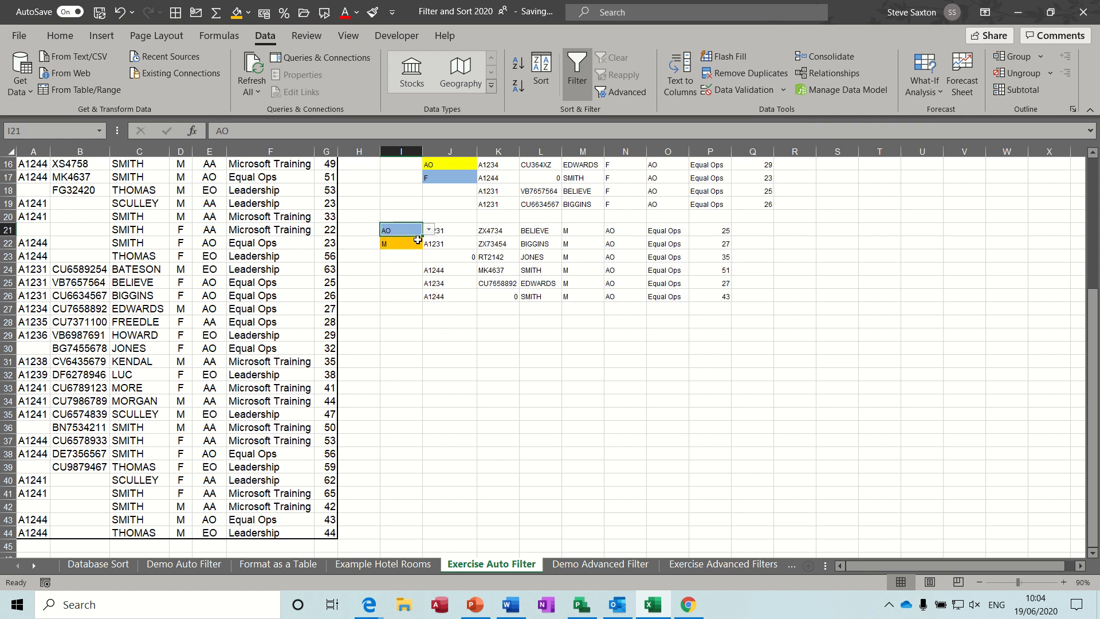
left_click(429, 230)
left_click(420, 250)
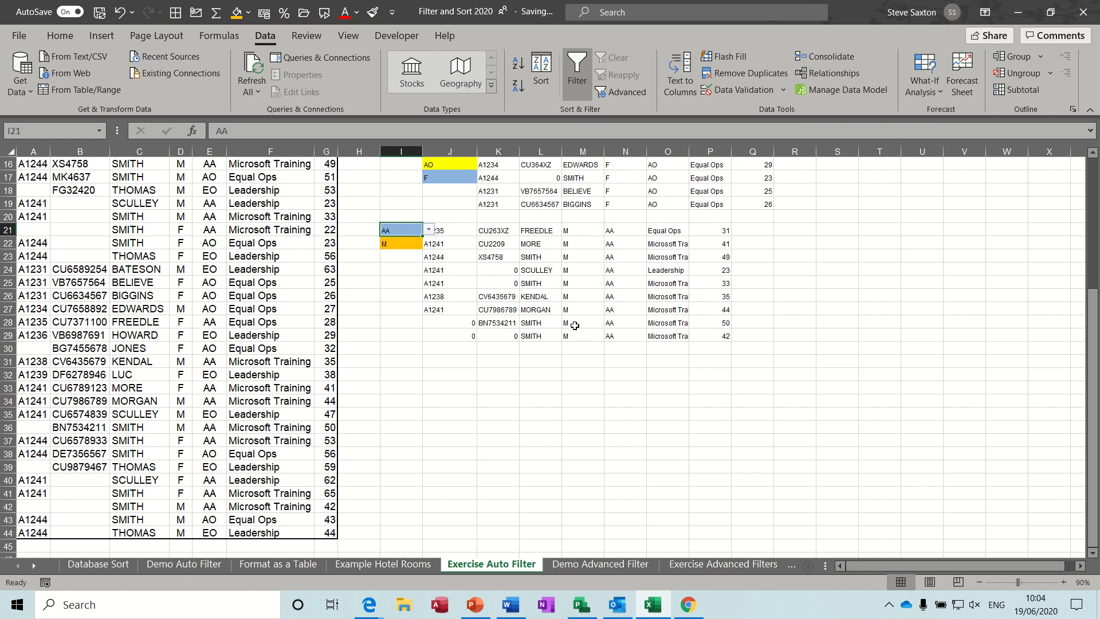
- Set the gender selector in I22 to F
left_click(415, 242)
left_click(428, 242)
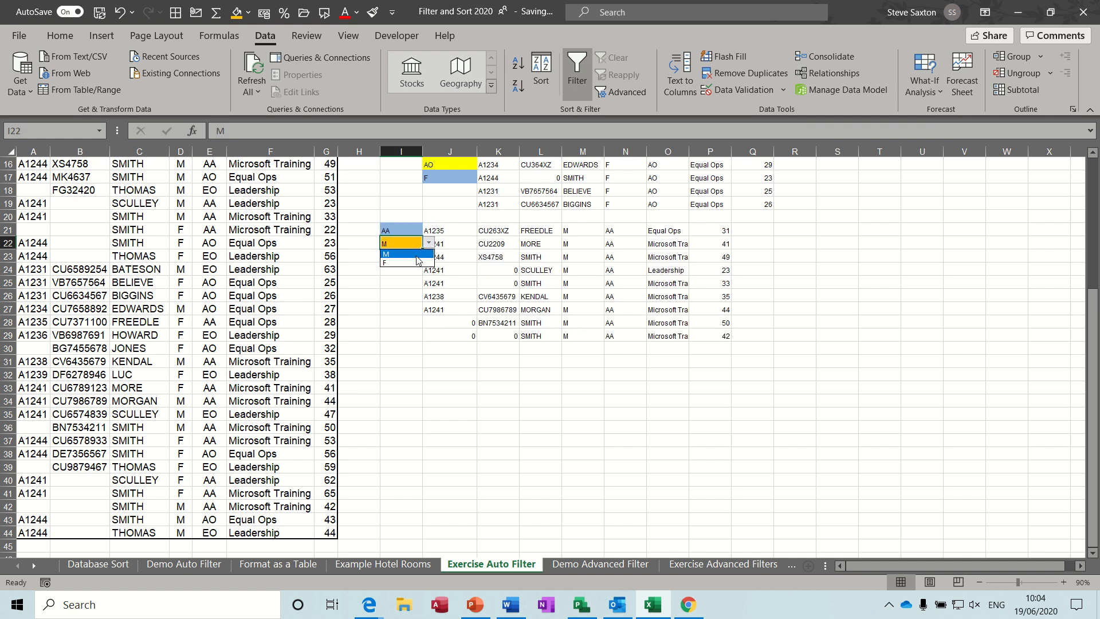
left_click(414, 263)
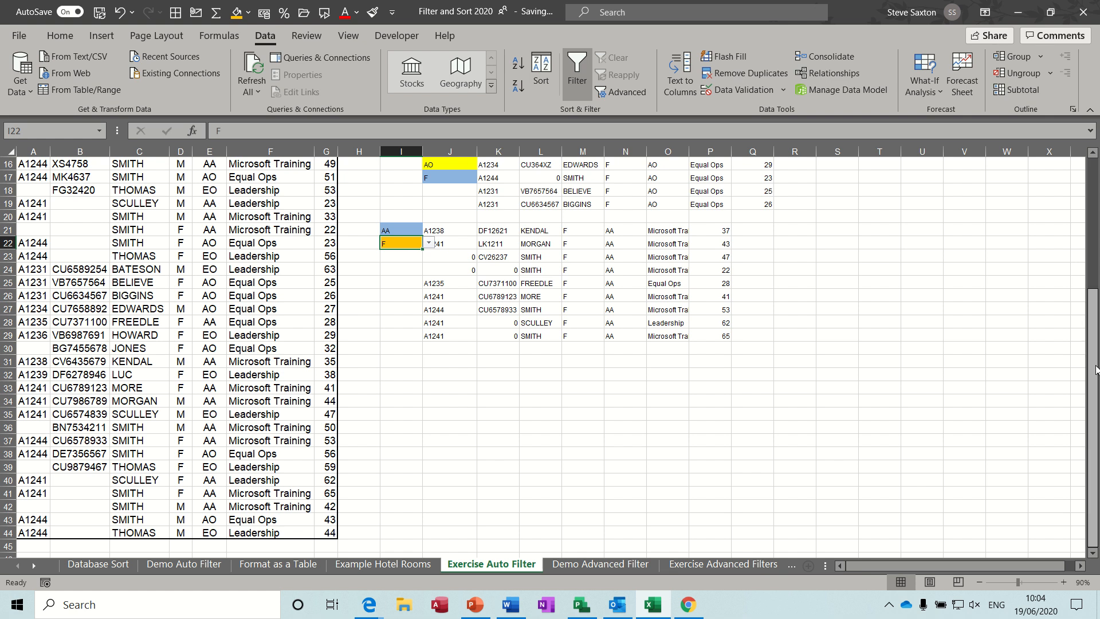
left_click_drag(1093, 362, 1093, 179)
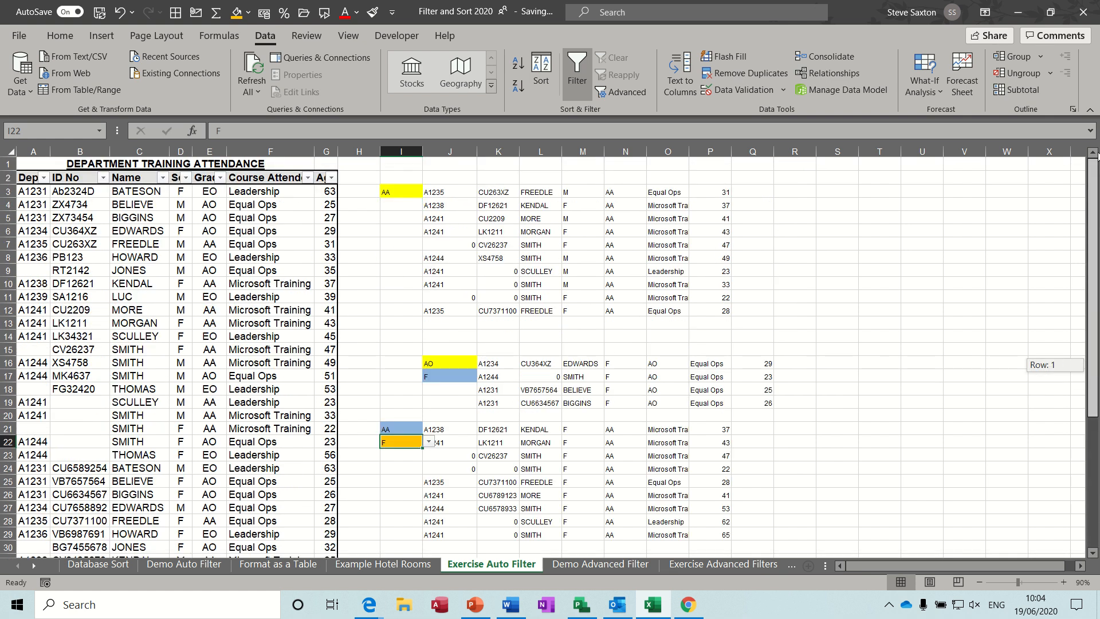
left_click_drag(1098, 239, 1099, 265)
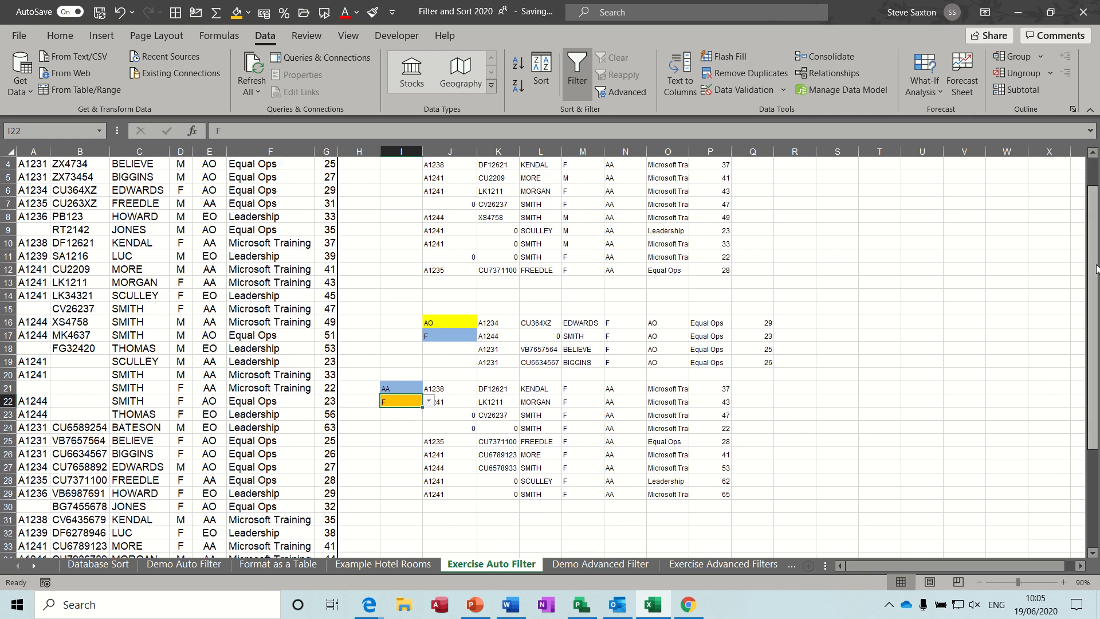